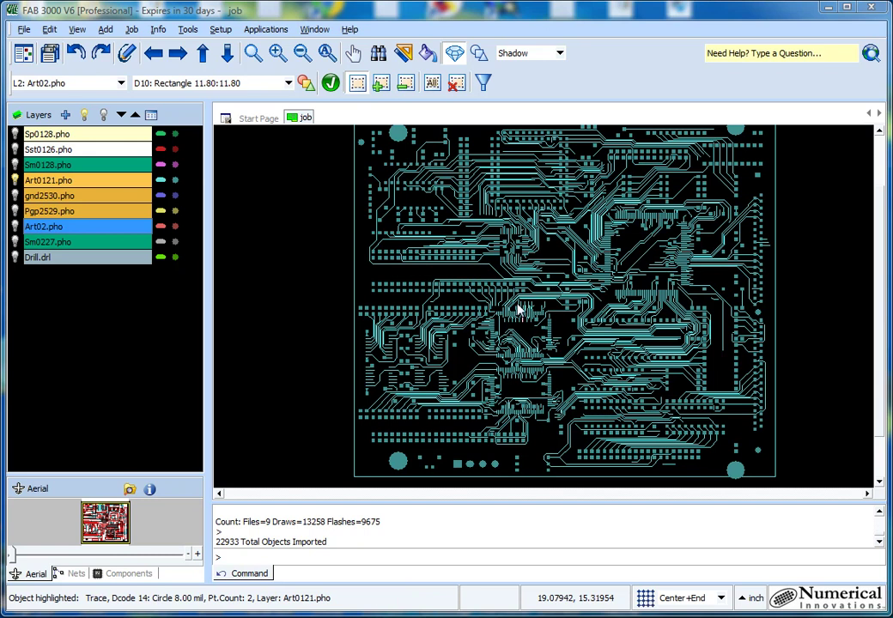
Step: Move both end vertices of a diagonal 8 mil trace on Art0121.pho to make the segment nearly vertical, then deselect it
{"action": "scroll", "coordinate": [478, 267], "scroll_direction": "up", "scroll_amount": 1}
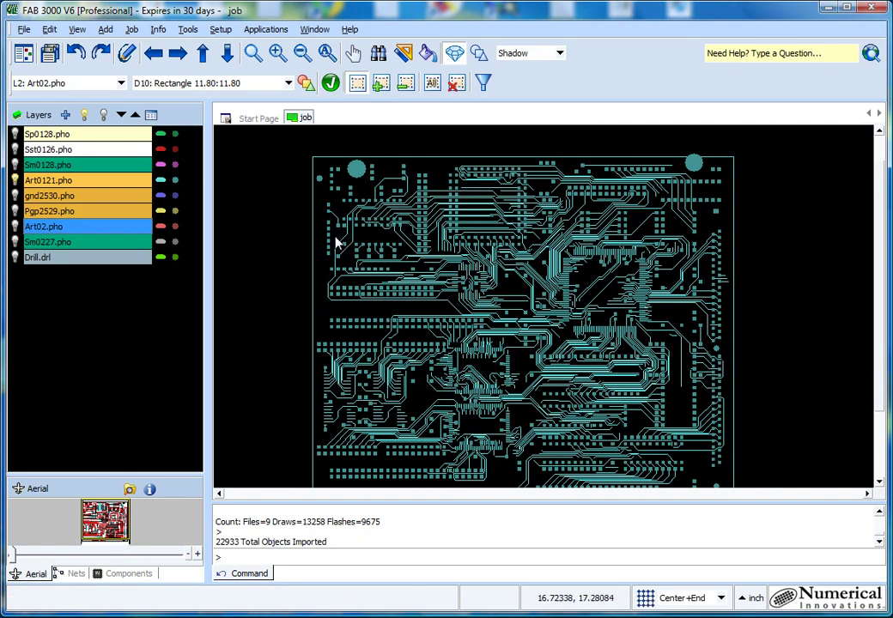
{"action": "scroll", "coordinate": [411, 269], "scroll_direction": "up", "scroll_amount": 1}
{"action": "scroll", "coordinate": [411, 269], "scroll_direction": "up", "scroll_amount": 1}
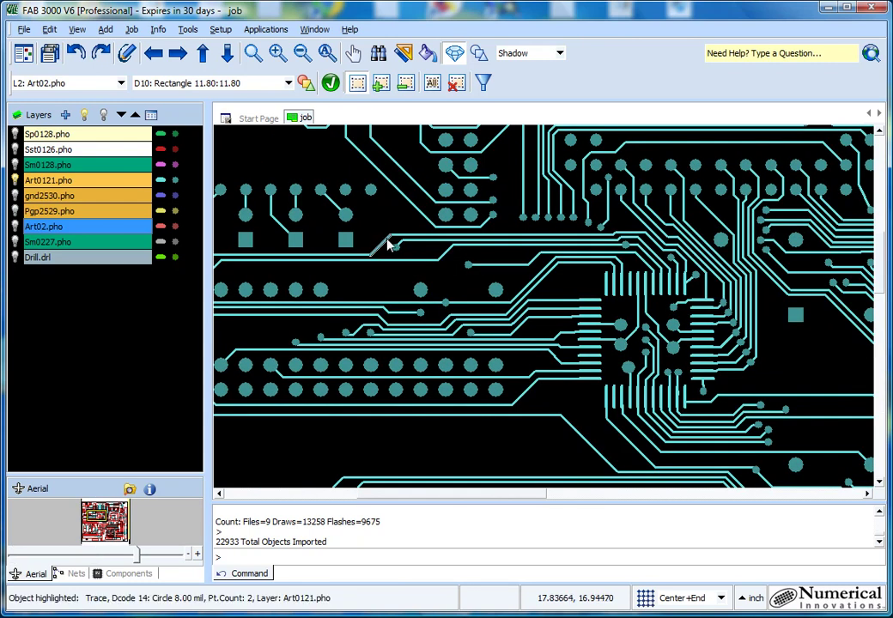
{"action": "scroll", "coordinate": [386, 245], "scroll_direction": "up", "scroll_amount": 2}
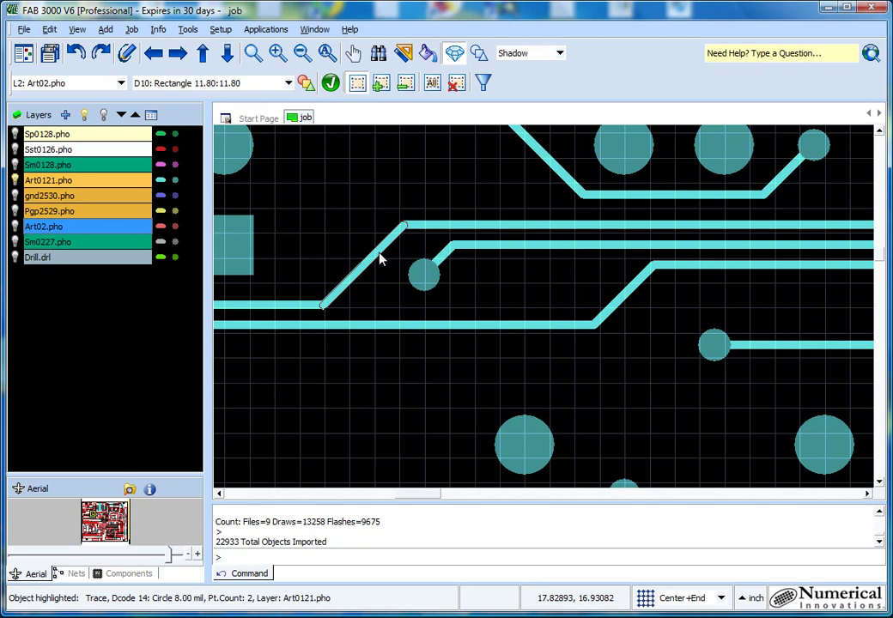
{"action": "left_click", "coordinate": [381, 259]}
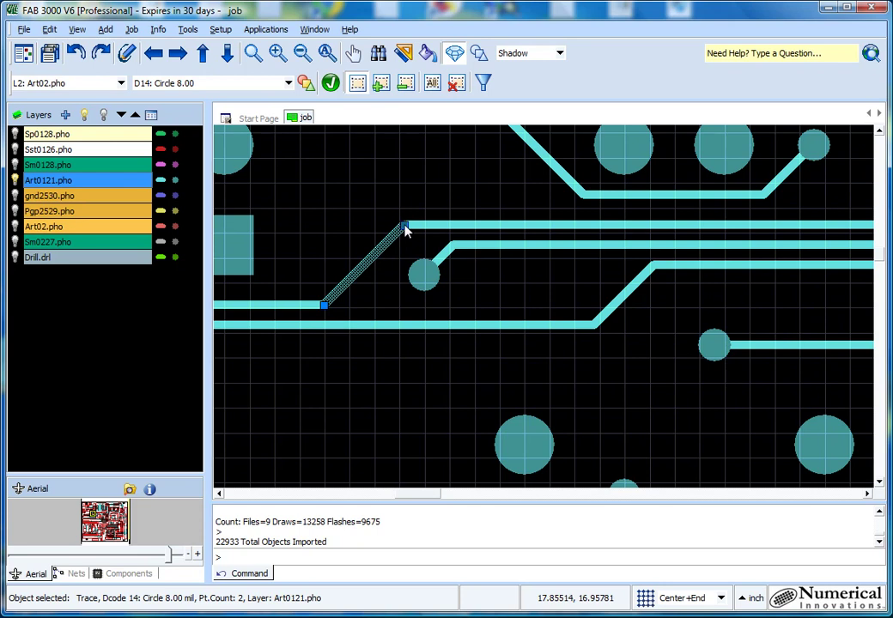
{"action": "left_click", "coordinate": [407, 230]}
{"action": "left_click", "coordinate": [369, 196]}
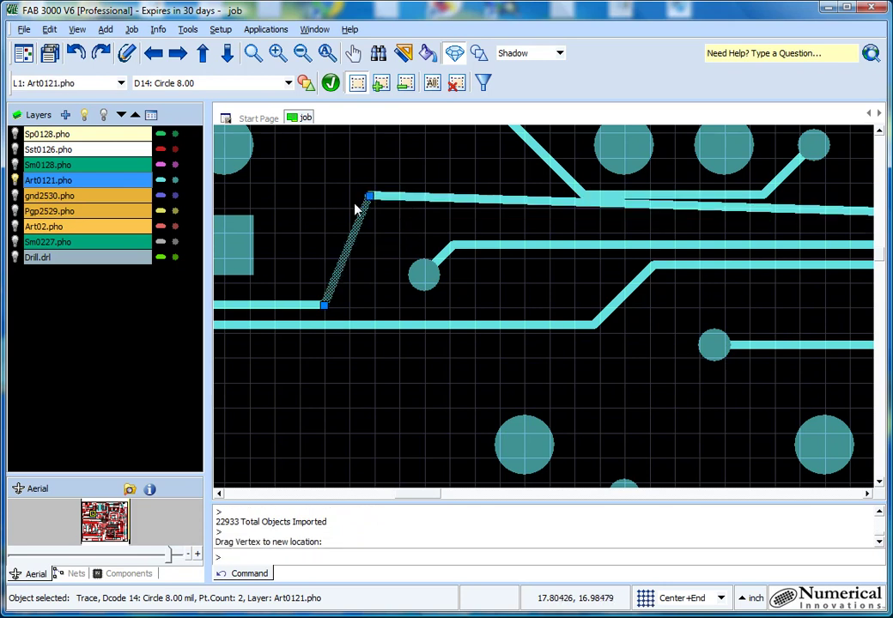
{"action": "left_click", "coordinate": [369, 289]}
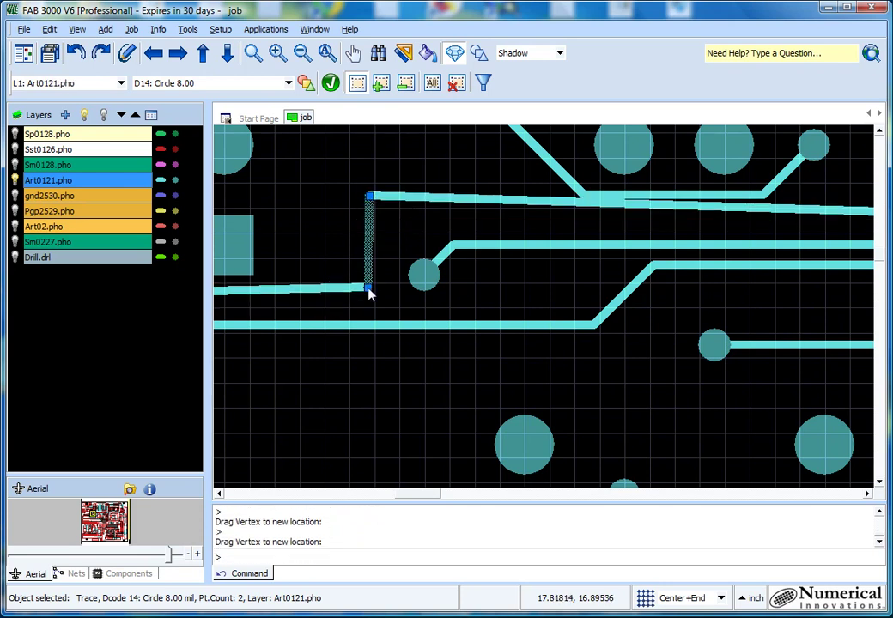
{"action": "left_click", "coordinate": [338, 241]}
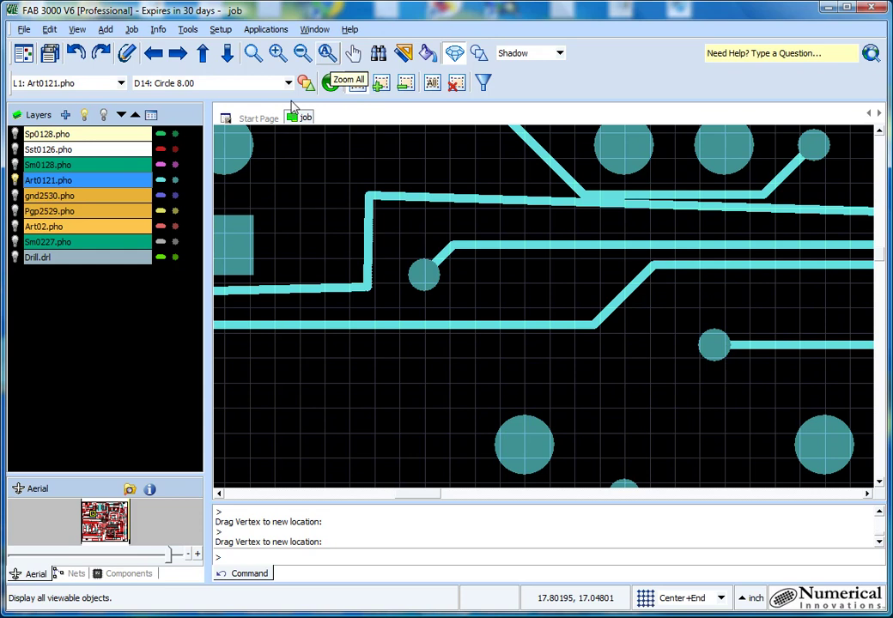
Step: Turn on all layers and inspect the lower-left corner of the board outline
{"action": "left_click", "coordinate": [85, 115]}
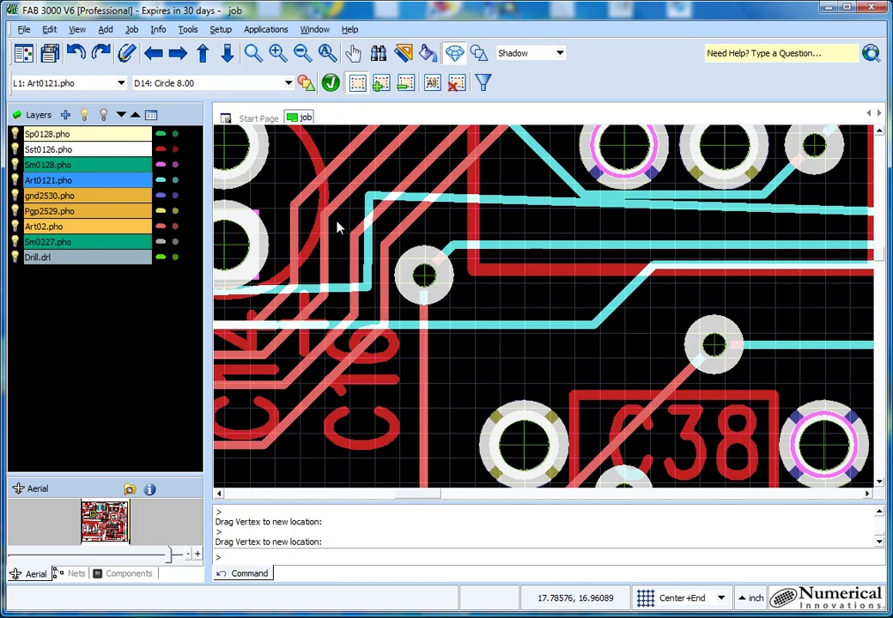
{"action": "left_click", "coordinate": [327, 54]}
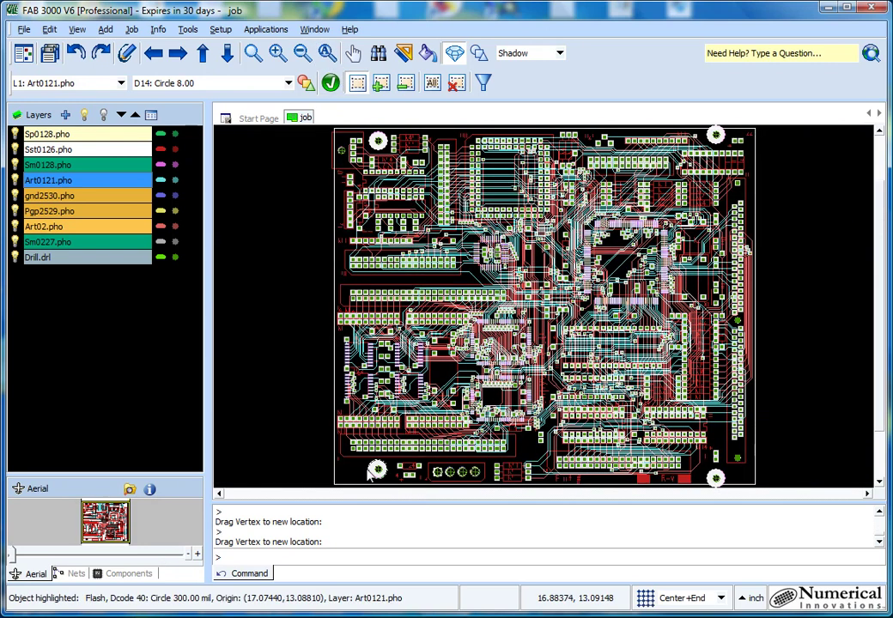
{"action": "scroll", "coordinate": [395, 455], "scroll_direction": "up", "scroll_amount": 6}
{"action": "scroll", "coordinate": [300, 408], "scroll_direction": "up", "scroll_amount": 4}
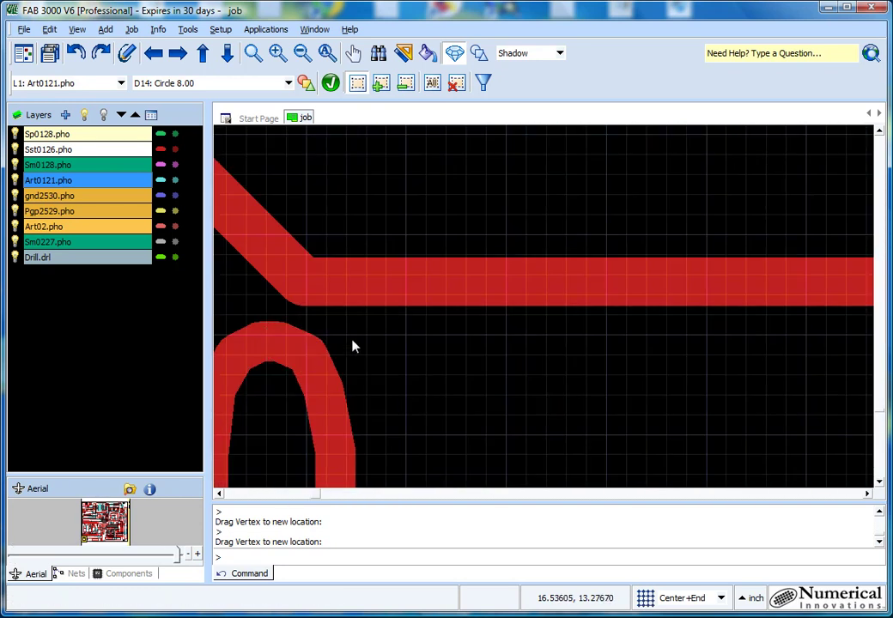
{"action": "middle_click_drag", "start_coordinate": [448, 404], "coordinate": [452, 379]}
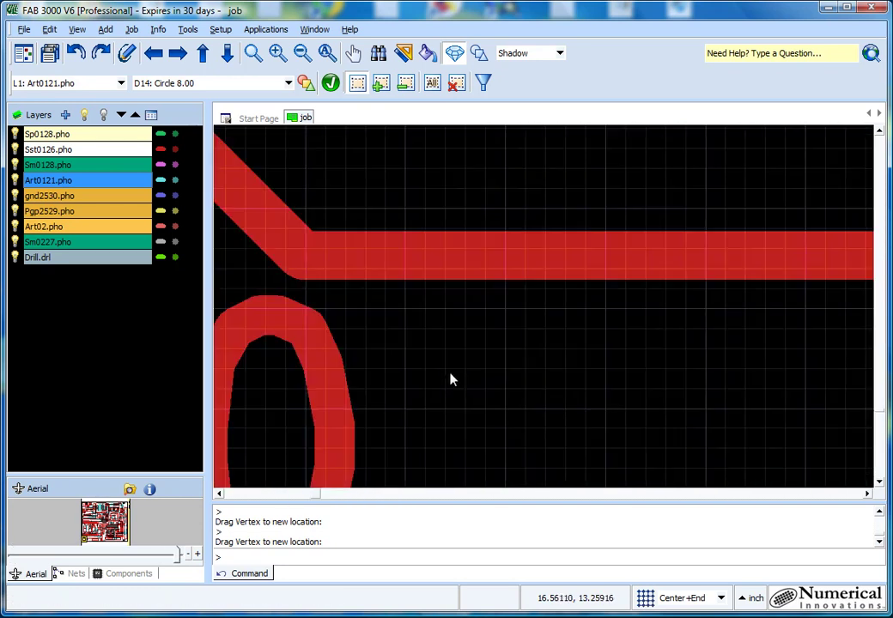
{"action": "scroll", "coordinate": [452, 380], "scroll_direction": "down", "scroll_amount": 4}
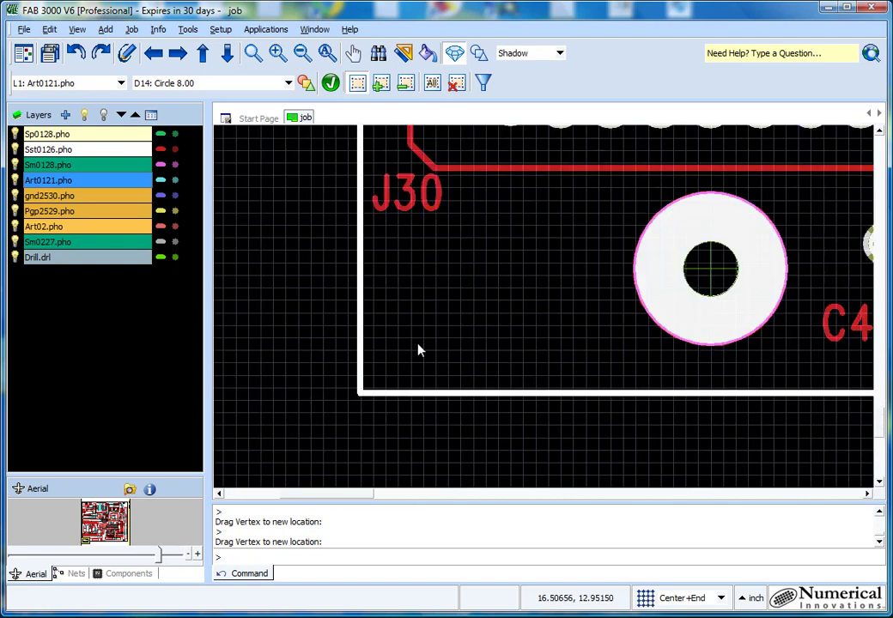
{"action": "middle_click_drag", "start_coordinate": [401, 369], "coordinate": [362, 281]}
{"action": "scroll", "coordinate": [334, 288], "scroll_direction": "up", "scroll_amount": 1}
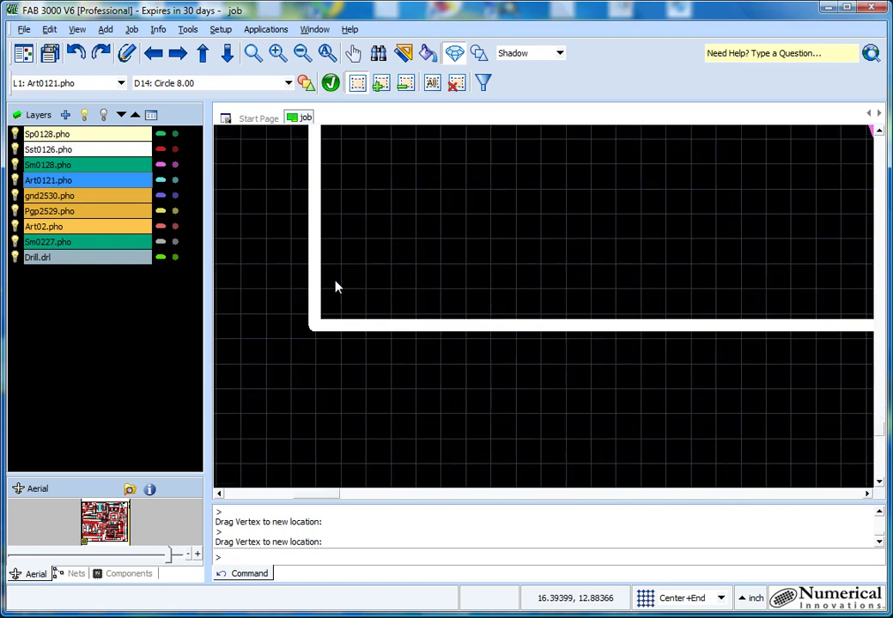
{"action": "scroll", "coordinate": [460, 267], "scroll_direction": "down", "scroll_amount": 3}
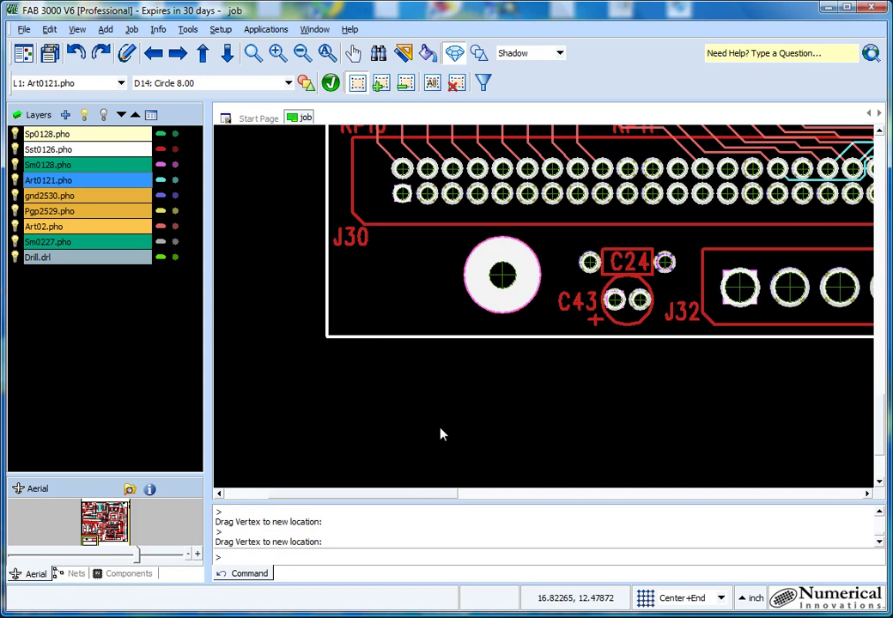
Step: Set snapping to Center+End and place the origin on the lower-left corner of the board outline
{"action": "scroll", "coordinate": [357, 361], "scroll_direction": "up", "scroll_amount": 4}
{"action": "left_click", "coordinate": [720, 598]}
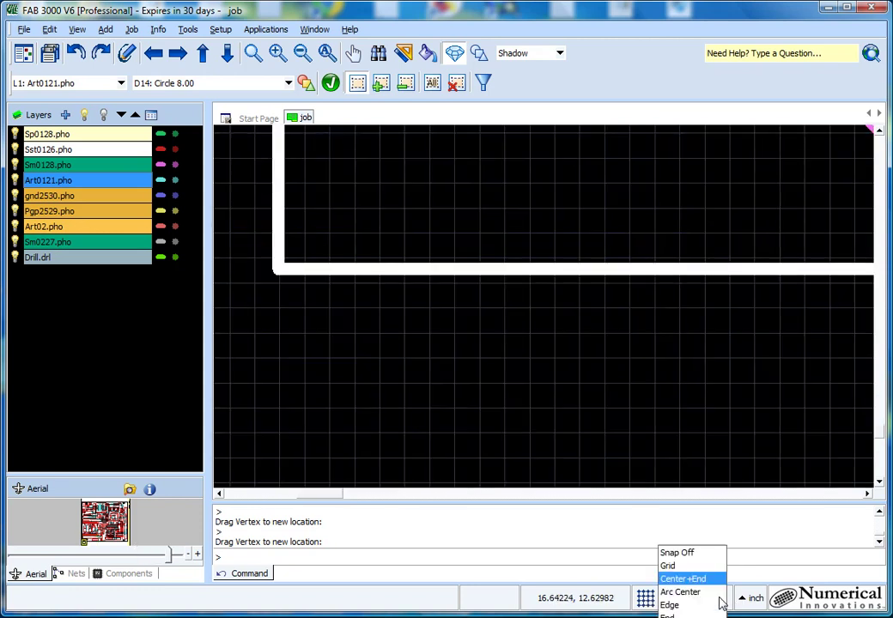
{"action": "left_click", "coordinate": [703, 582]}
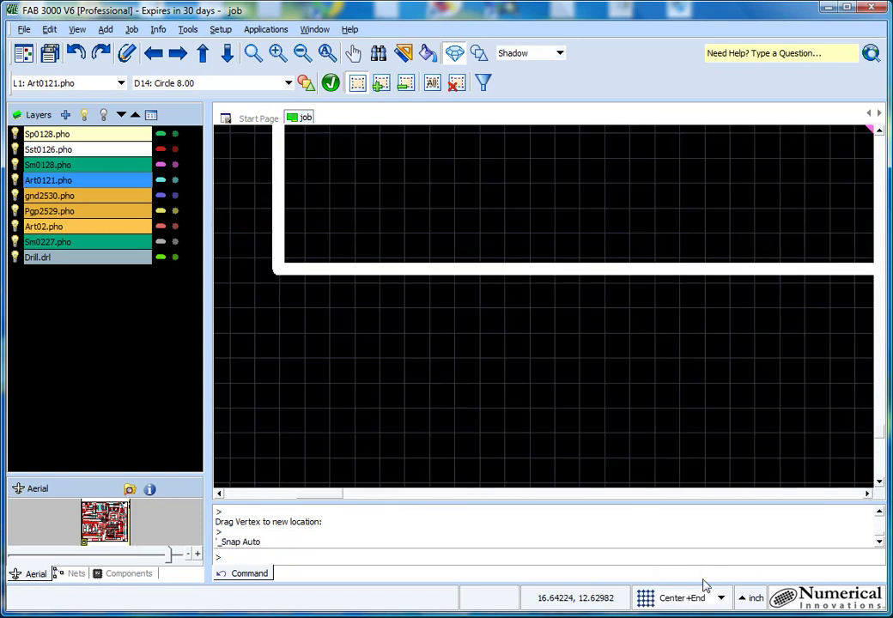
{"action": "left_click", "coordinate": [223, 31]}
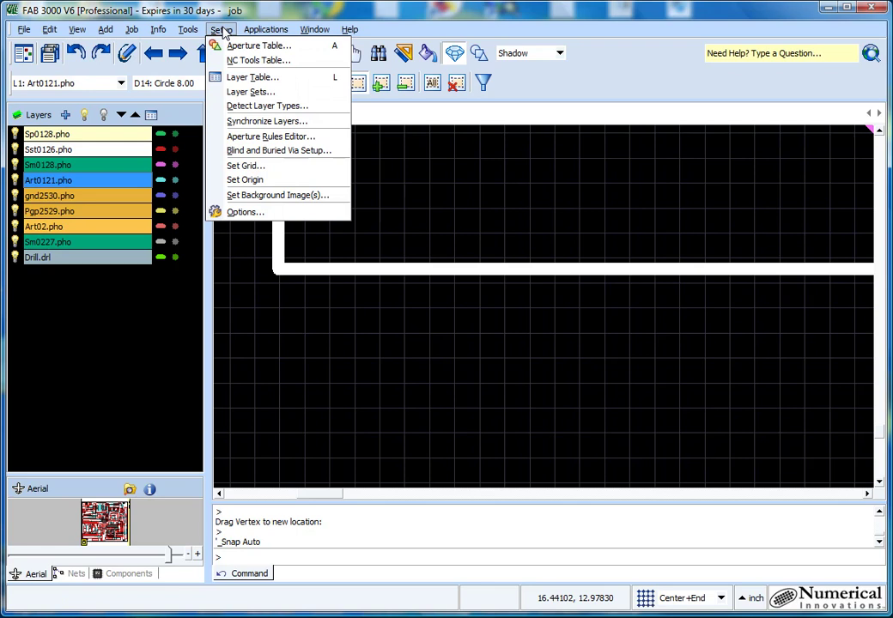
{"action": "left_click", "coordinate": [326, 180]}
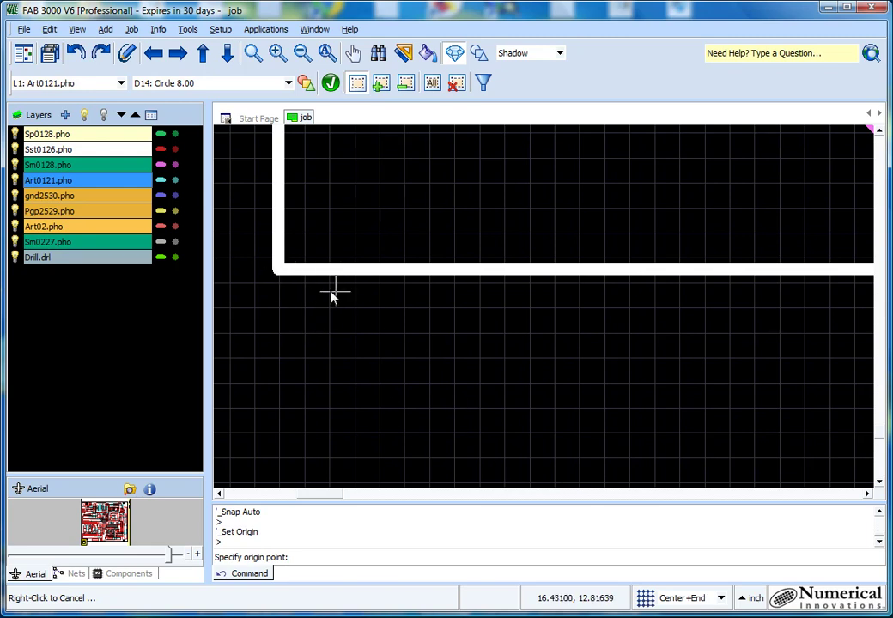
{"action": "left_click", "coordinate": [278, 272]}
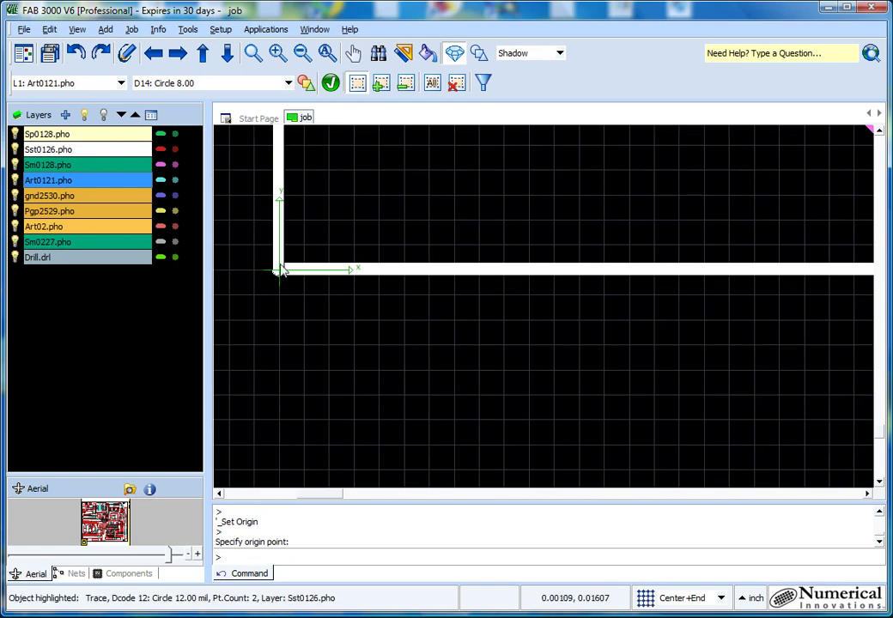
Step: Show only the Art0121.pho layer and inspect its pads and traces near the lower-left part of the board
{"action": "scroll", "coordinate": [358, 207], "scroll_direction": "down", "scroll_amount": 3}
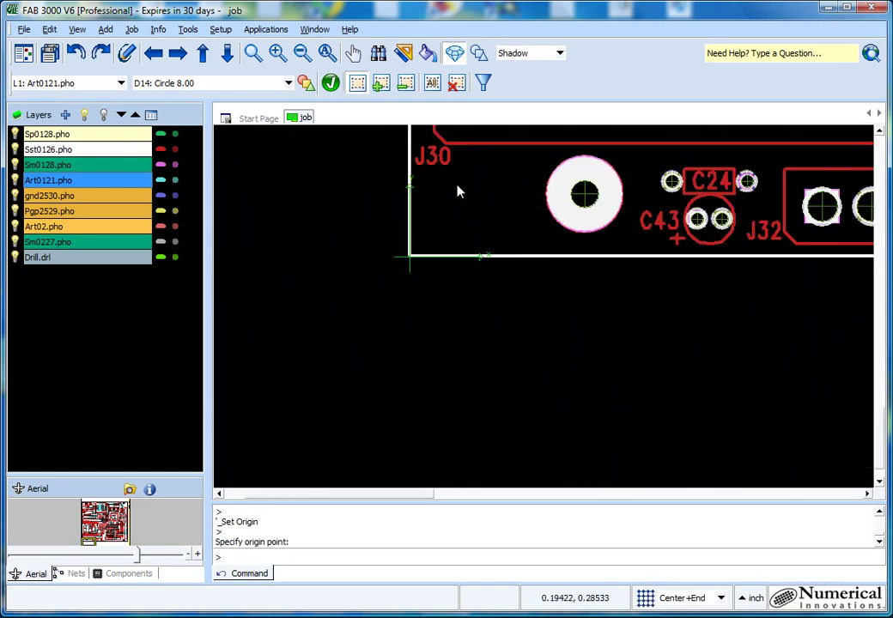
{"action": "double_click", "coordinate": [55, 186]}
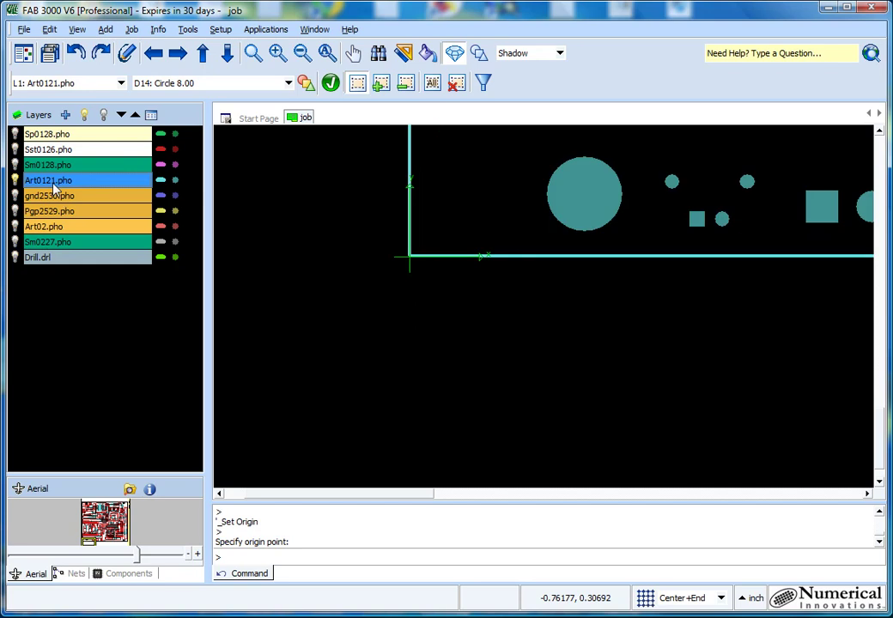
{"action": "middle_click_drag", "start_coordinate": [467, 188], "coordinate": [309, 360]}
{"action": "scroll", "coordinate": [522, 186], "scroll_direction": "up", "scroll_amount": 5}
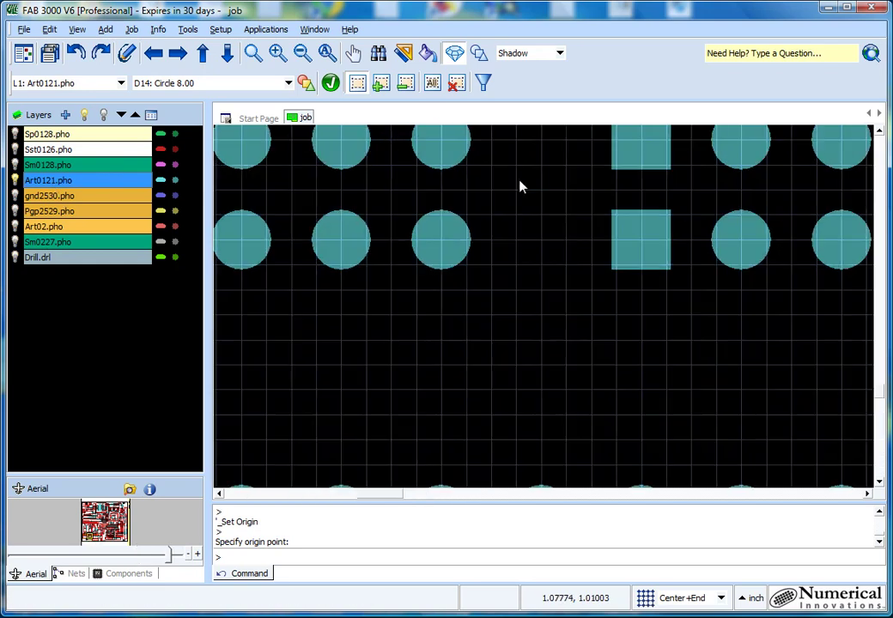
{"action": "middle_click_drag", "start_coordinate": [520, 186], "coordinate": [433, 334]}
{"action": "scroll", "coordinate": [433, 319], "scroll_direction": "up", "scroll_amount": 3}
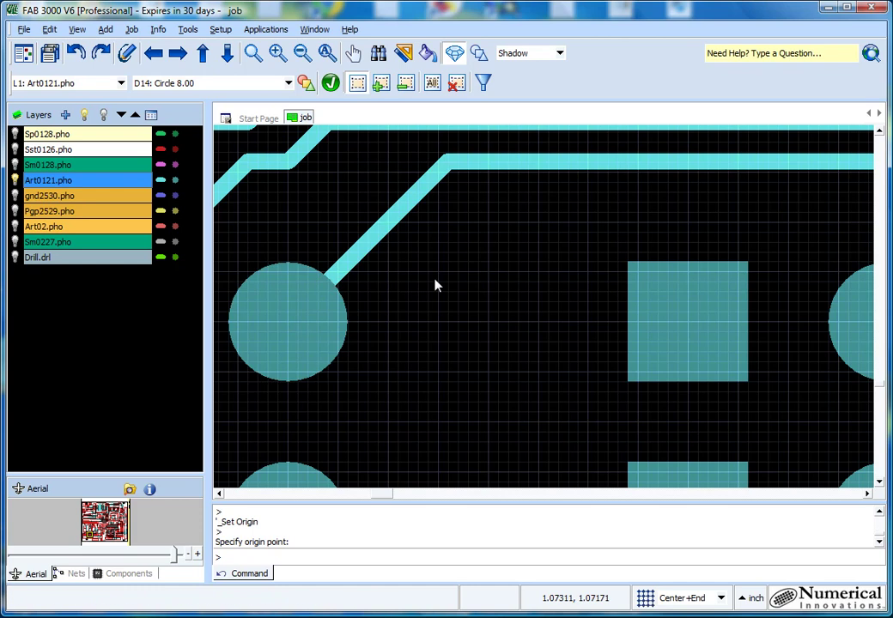
{"action": "scroll", "coordinate": [434, 285], "scroll_direction": "down", "scroll_amount": 3}
{"action": "scroll", "coordinate": [391, 201], "scroll_direction": "up", "scroll_amount": 3}
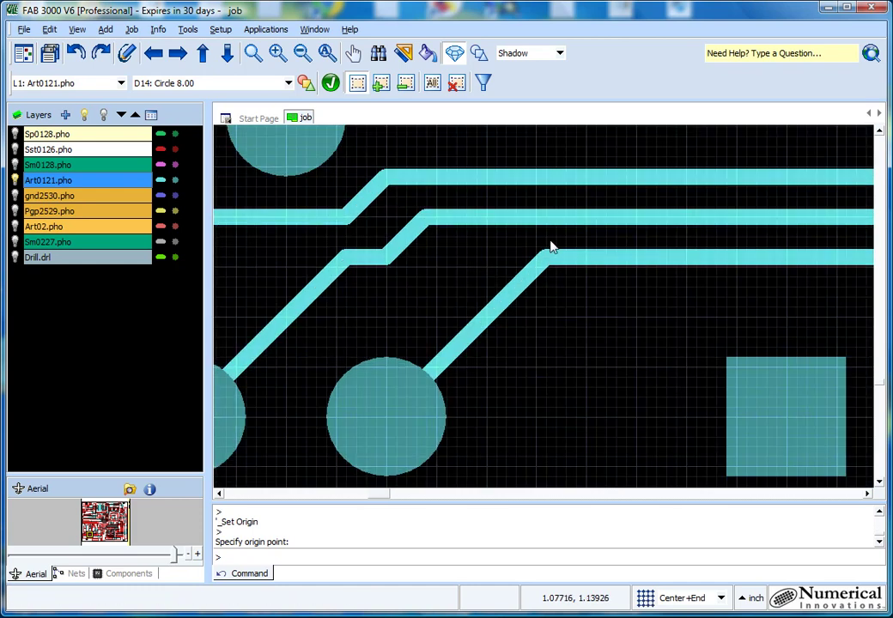
{"action": "scroll", "coordinate": [703, 219], "scroll_direction": "down", "scroll_amount": 3}
{"action": "scroll", "coordinate": [375, 333], "scroll_direction": "up", "scroll_amount": 3}
{"action": "scroll", "coordinate": [349, 349], "scroll_direction": "up", "scroll_amount": 3}
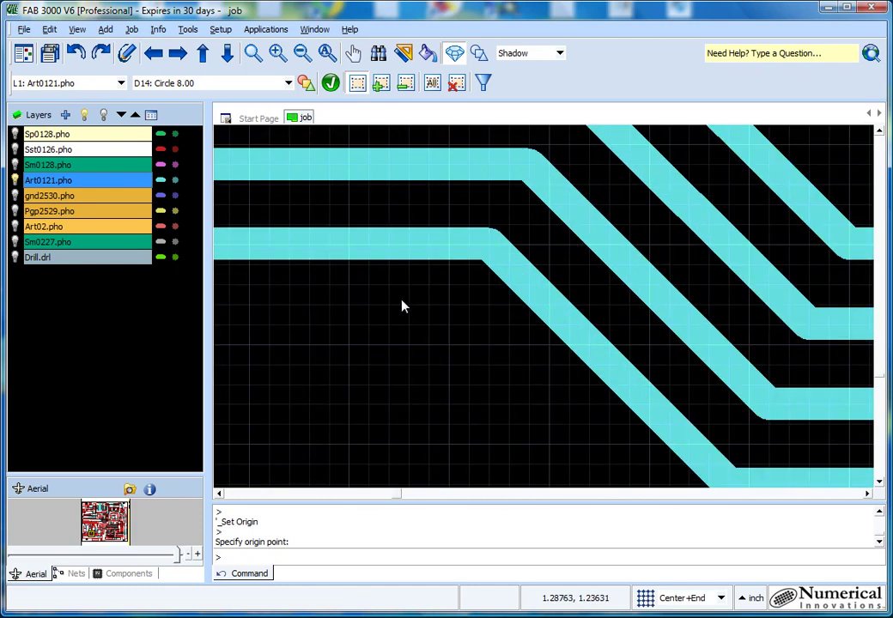
{"action": "scroll", "coordinate": [403, 304], "scroll_direction": "down", "scroll_amount": 3}
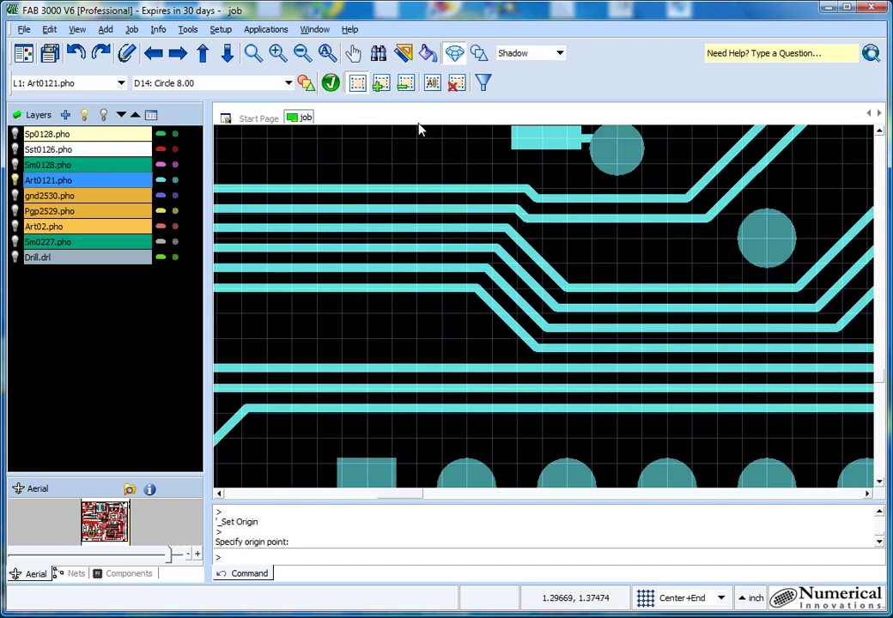
{"action": "left_click", "coordinate": [254, 52]}
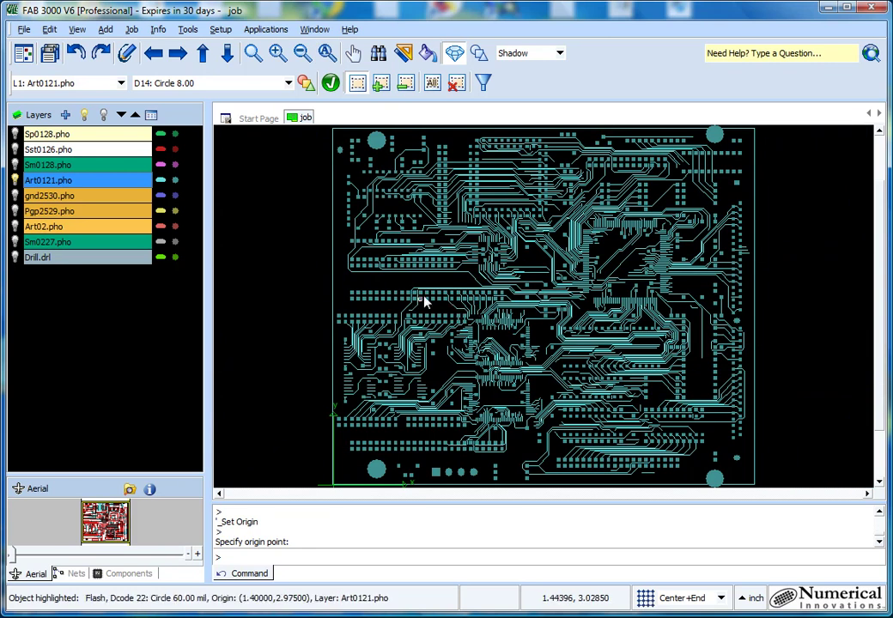
{"action": "scroll", "coordinate": [428, 288], "scroll_direction": "up", "scroll_amount": 5}
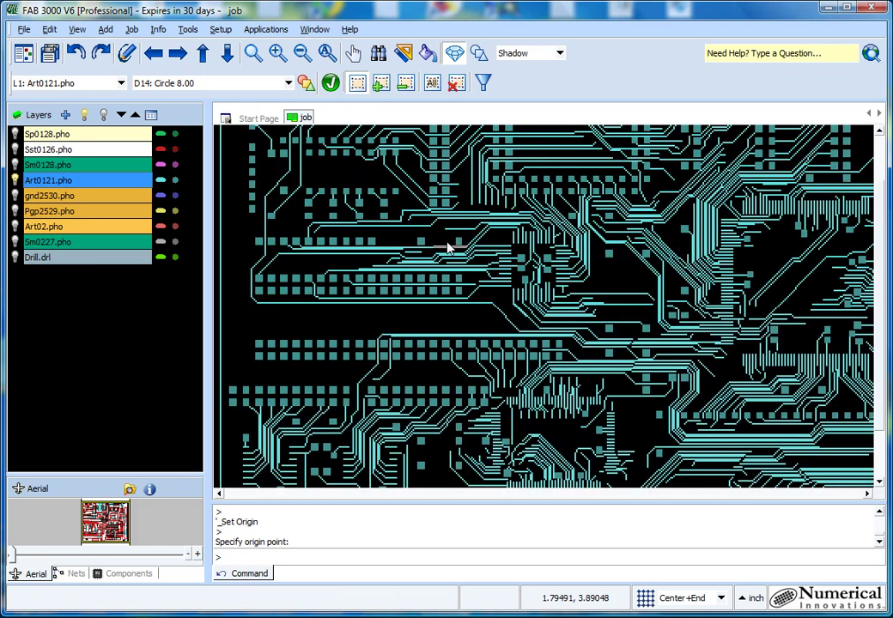
{"action": "scroll", "coordinate": [421, 289], "scroll_direction": "up", "scroll_amount": 2}
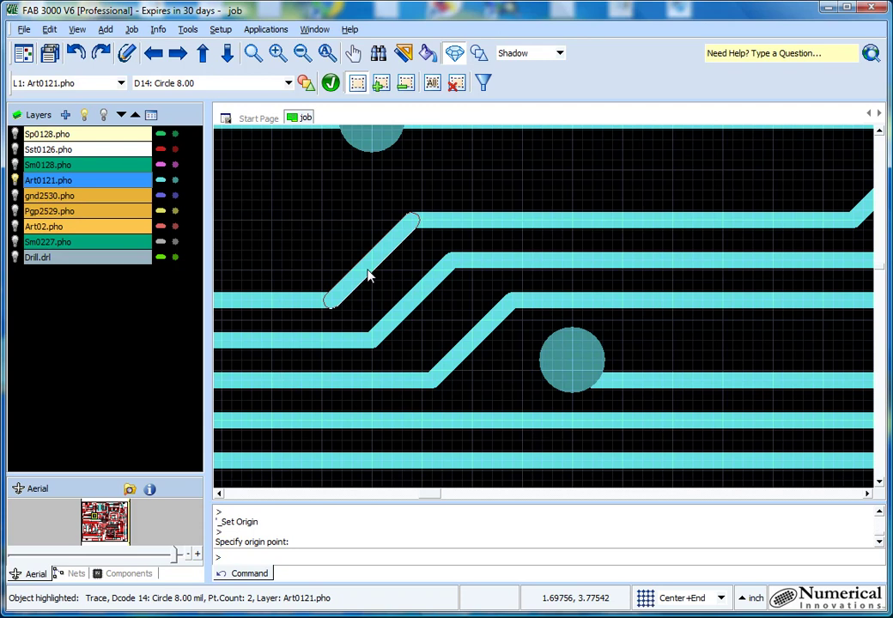
{"action": "left_click", "coordinate": [366, 275]}
{"action": "left_click_drag", "start_coordinate": [331, 305], "coordinate": [320, 305]}
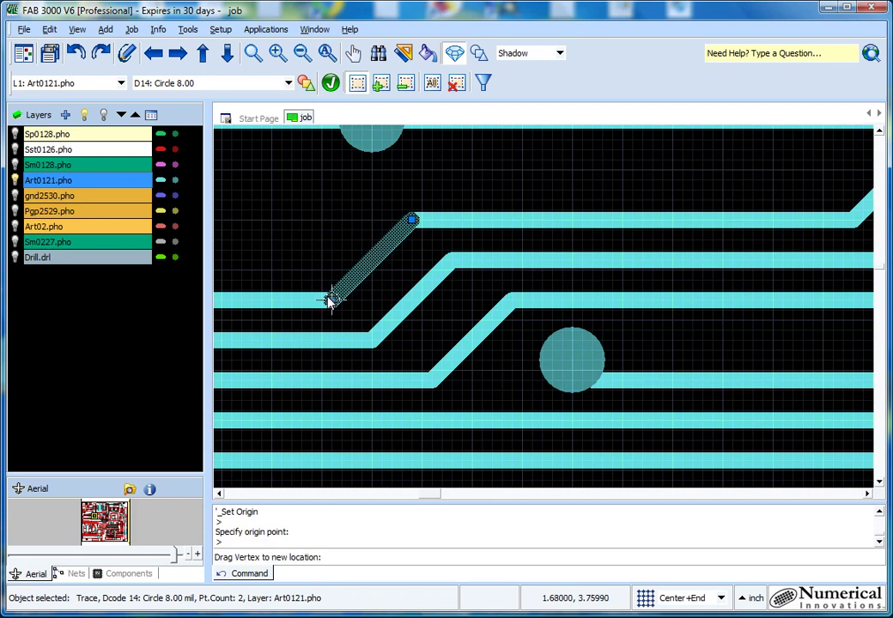
{"action": "key", "text": "Escape"}
{"action": "key", "text": "Escape"}
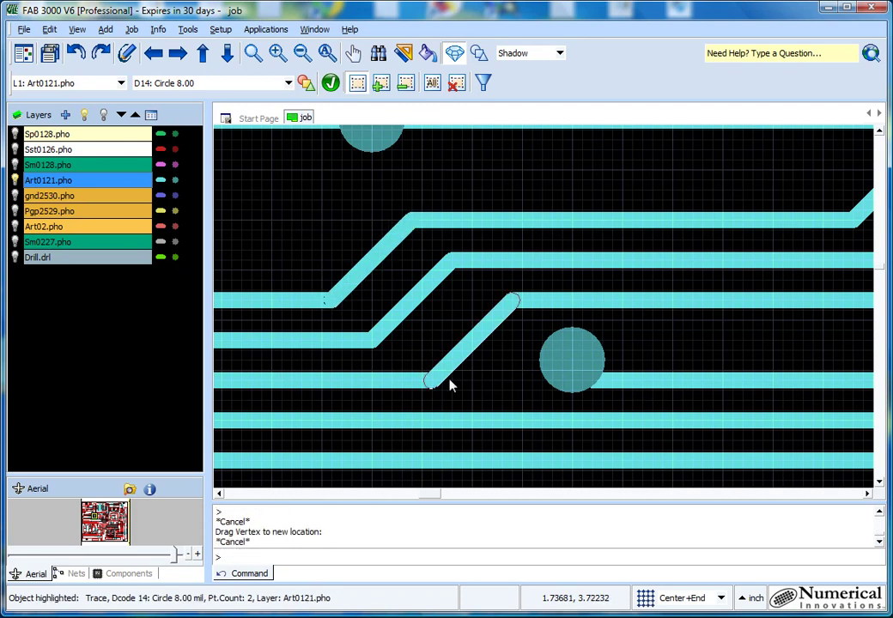
Step: Switch the snap mode to Grid
{"action": "left_click", "coordinate": [720, 598]}
{"action": "left_click", "coordinate": [674, 566]}
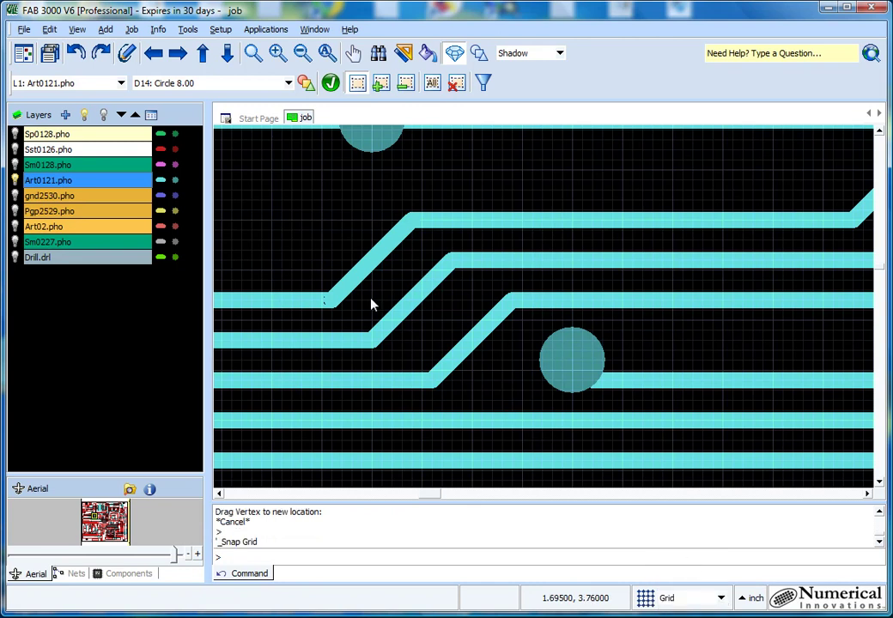
{"action": "scroll", "coordinate": [370, 304], "scroll_direction": "up", "scroll_amount": 2}
{"action": "scroll", "coordinate": [403, 244], "scroll_direction": "down", "scroll_amount": 2}
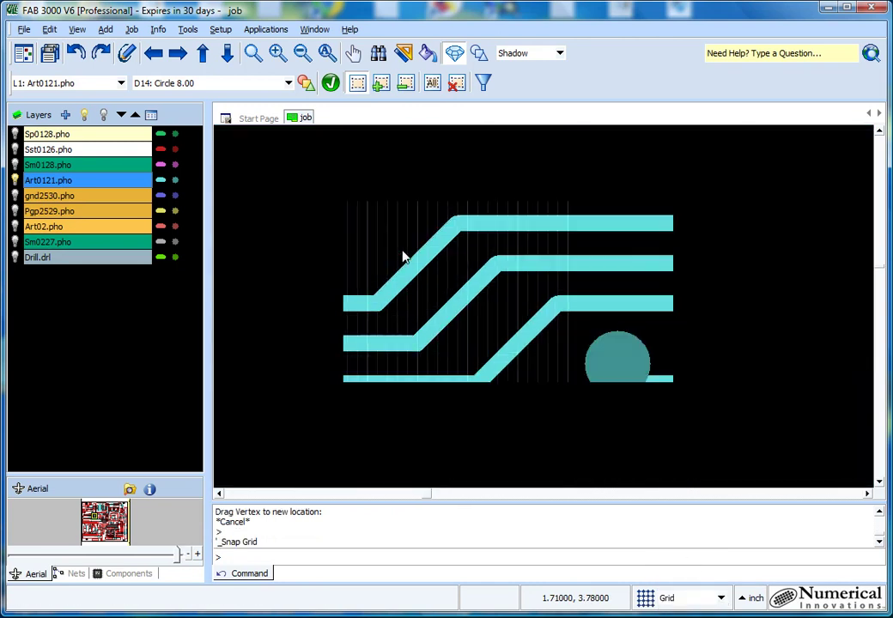
Step: Set the grid display to Point and check the dotted grid around the traces
{"action": "left_click", "coordinate": [646, 598]}
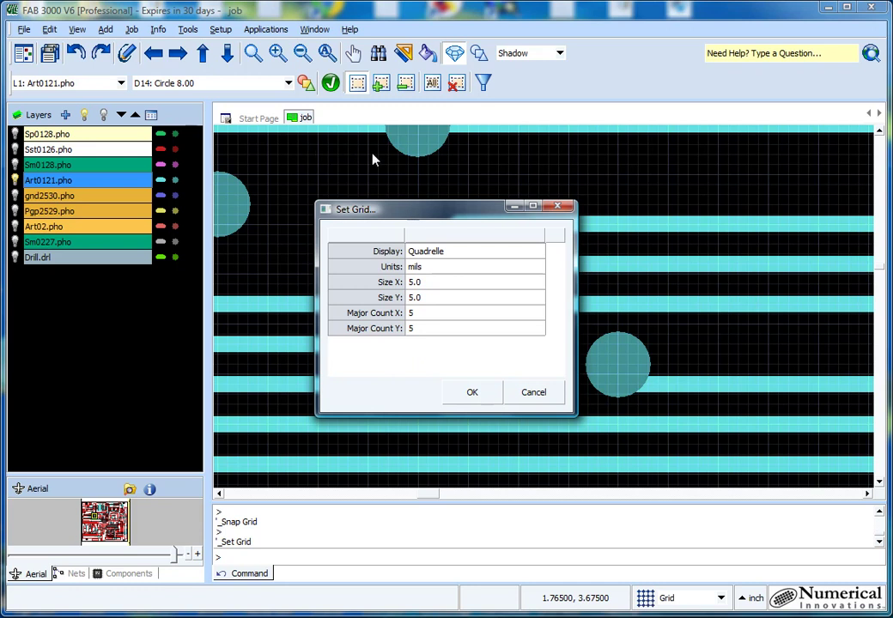
{"action": "left_click", "coordinate": [540, 250]}
{"action": "left_click", "coordinate": [540, 251]}
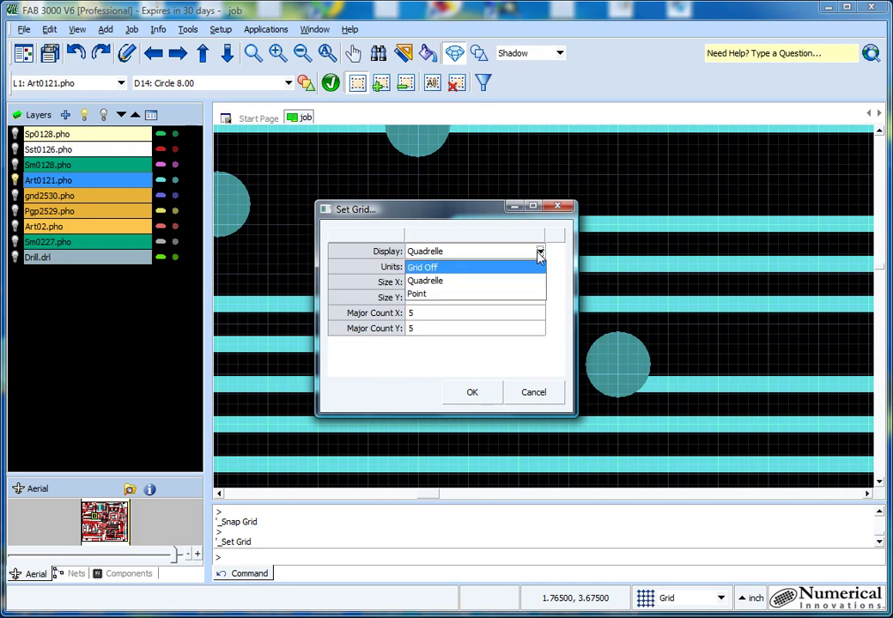
{"action": "left_click", "coordinate": [505, 294]}
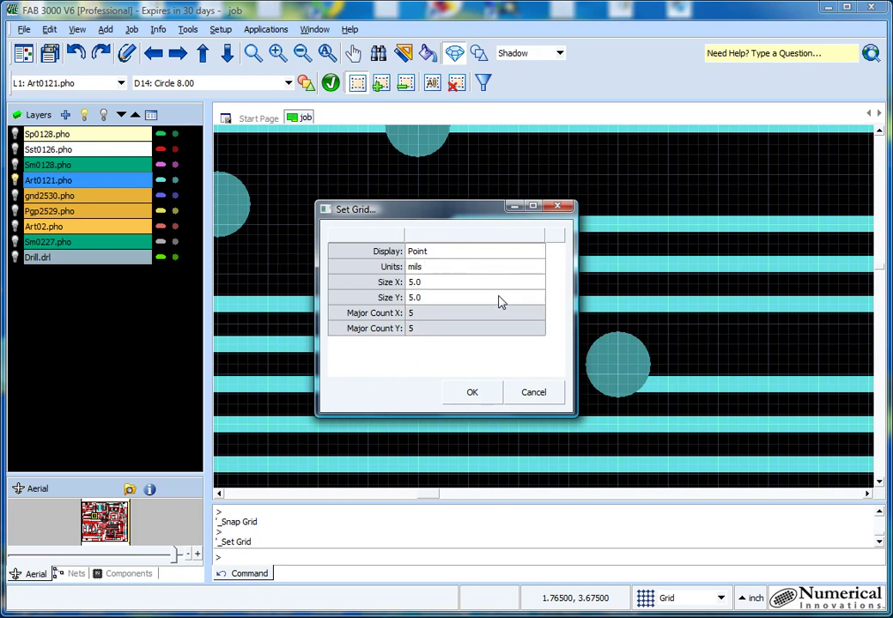
{"action": "left_click", "coordinate": [482, 395]}
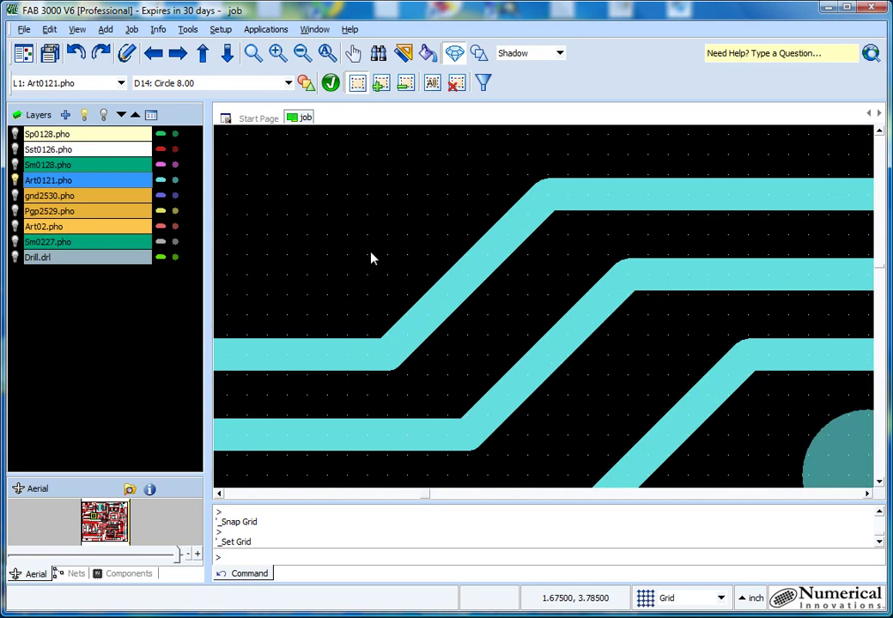
{"action": "scroll", "coordinate": [371, 257], "scroll_direction": "down", "scroll_amount": 2}
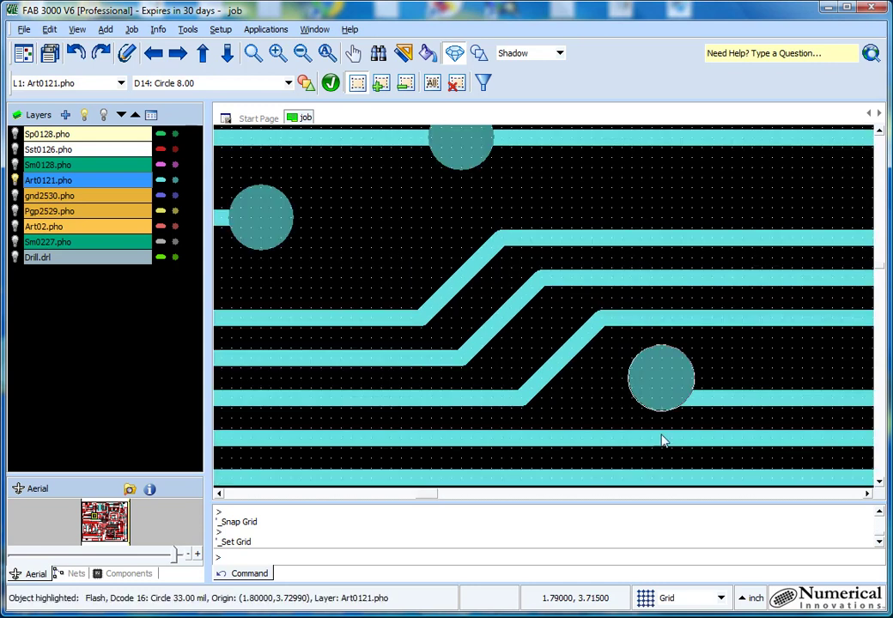
Step: Set the grid display back to Quadrelle
{"action": "left_click", "coordinate": [721, 597]}
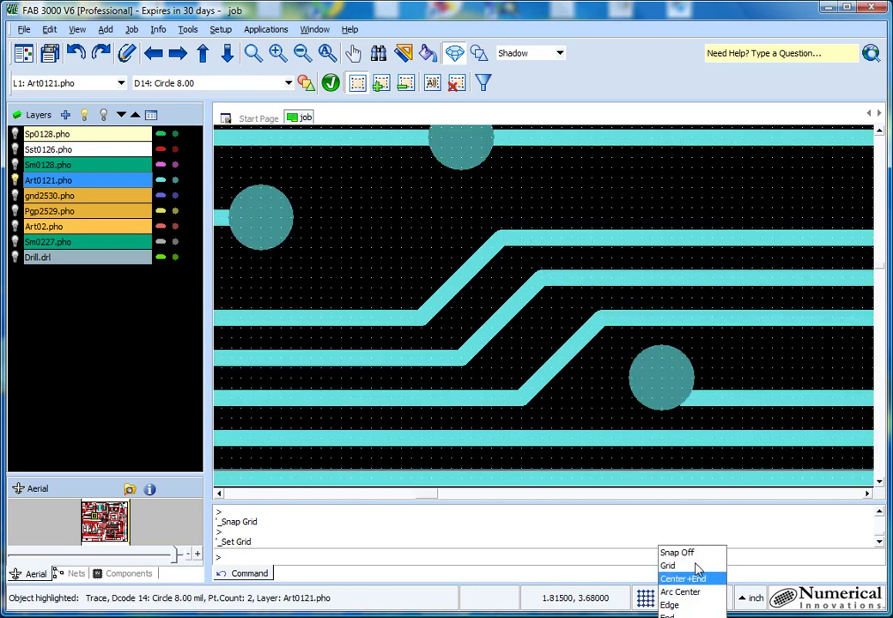
{"action": "left_click", "coordinate": [645, 598]}
{"action": "left_click", "coordinate": [645, 597]}
{"action": "left_click", "coordinate": [539, 251]}
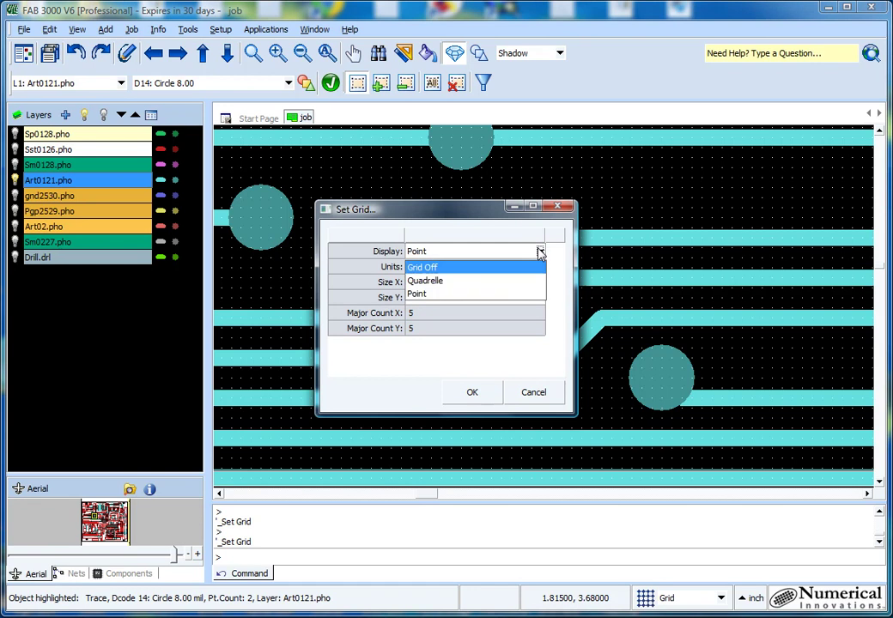
{"action": "left_click", "coordinate": [512, 284]}
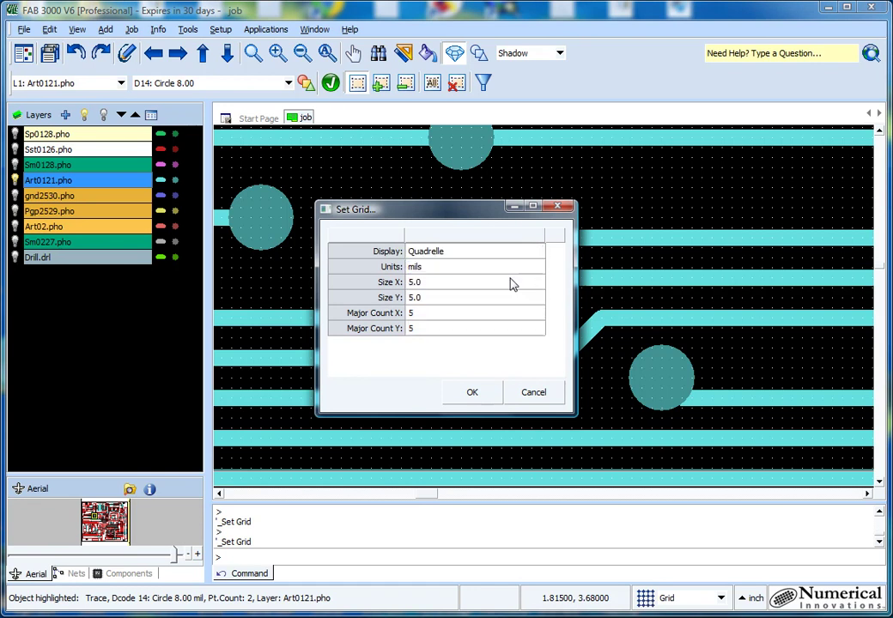
{"action": "left_click", "coordinate": [487, 393]}
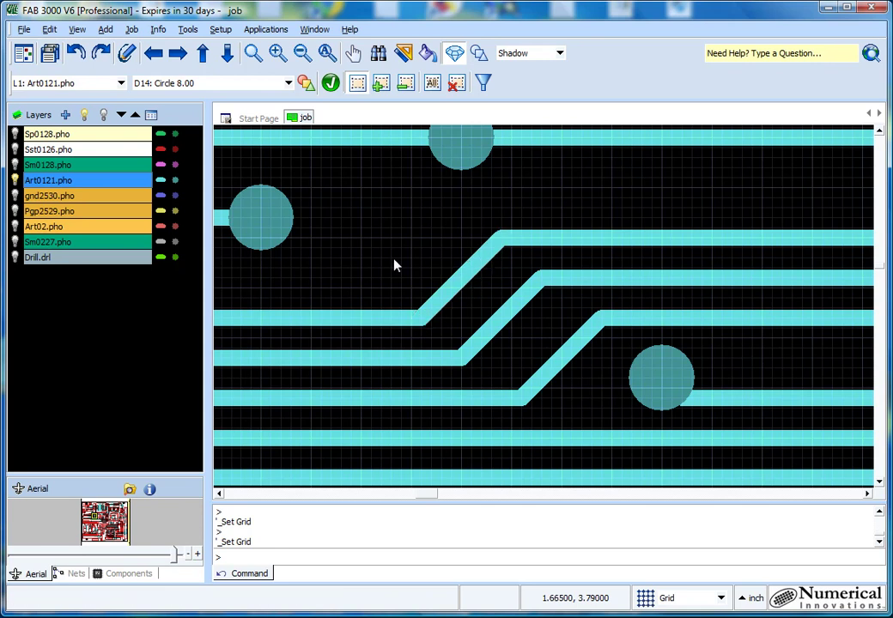
Step: Move both vertices of the uppermost diagonal trace segment two grid squares to the left, the lower one to 1.67, 3.76, and deselect it
{"action": "left_click", "coordinate": [458, 292]}
{"action": "scroll", "coordinate": [449, 332], "scroll_direction": "up", "scroll_amount": 2}
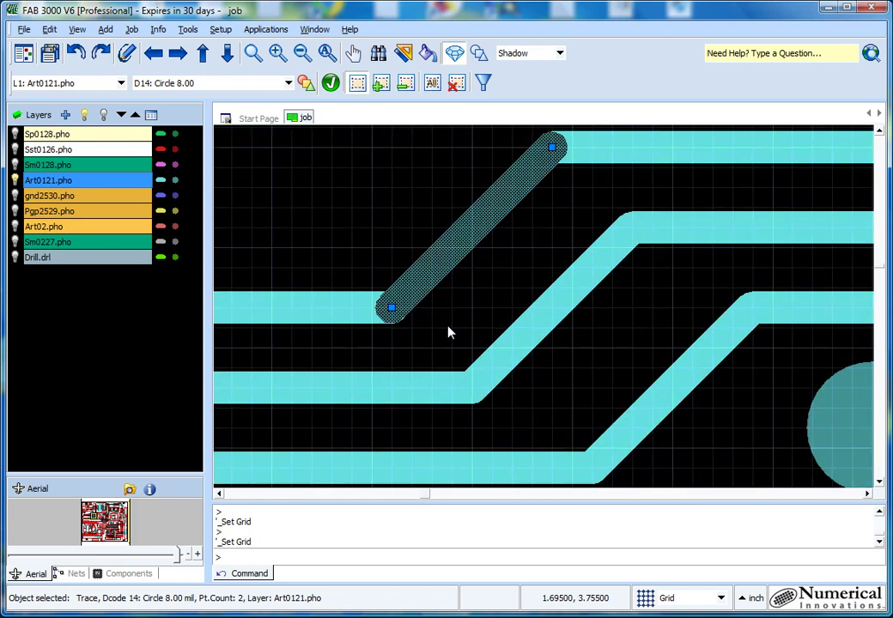
{"action": "left_click", "coordinate": [393, 311]}
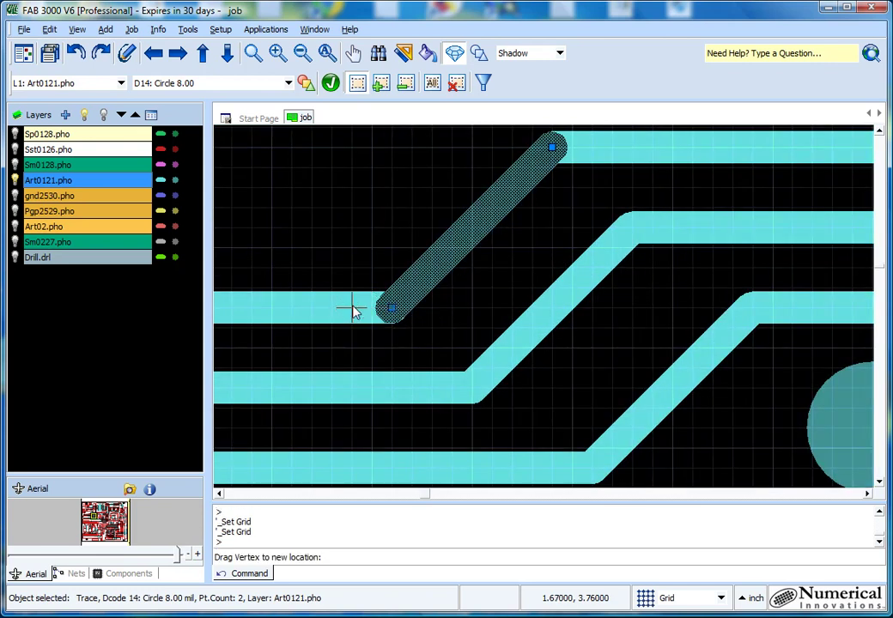
{"action": "left_click", "coordinate": [352, 309]}
{"action": "left_click", "coordinate": [554, 150]}
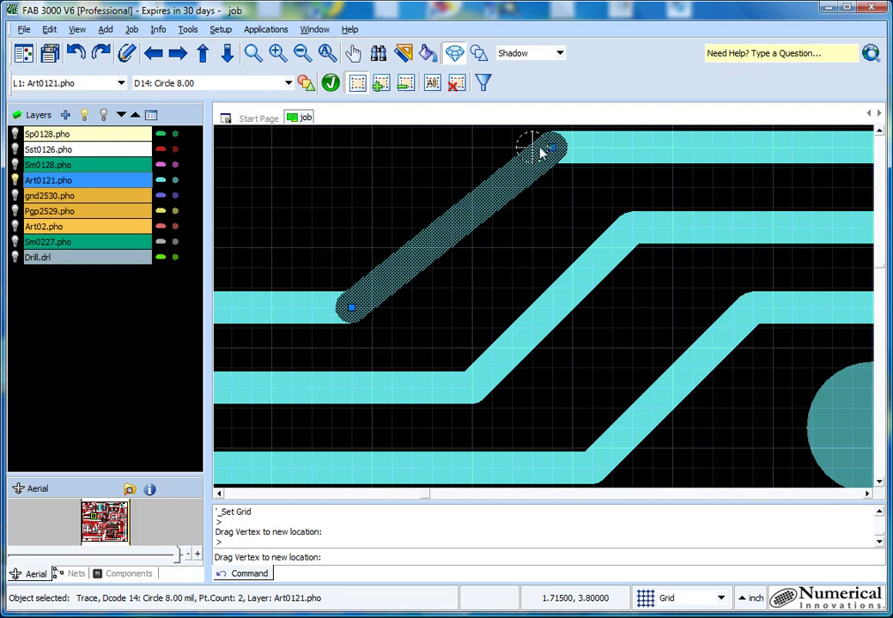
{"action": "left_click", "coordinate": [515, 151]}
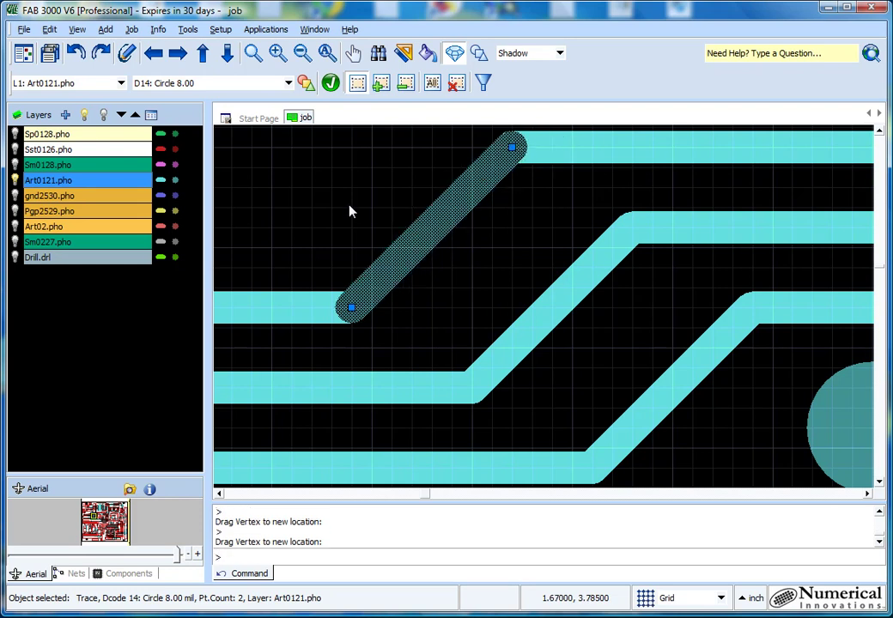
{"action": "key", "text": "Escape"}
{"action": "scroll", "coordinate": [348, 209], "scroll_direction": "down", "scroll_amount": 2}
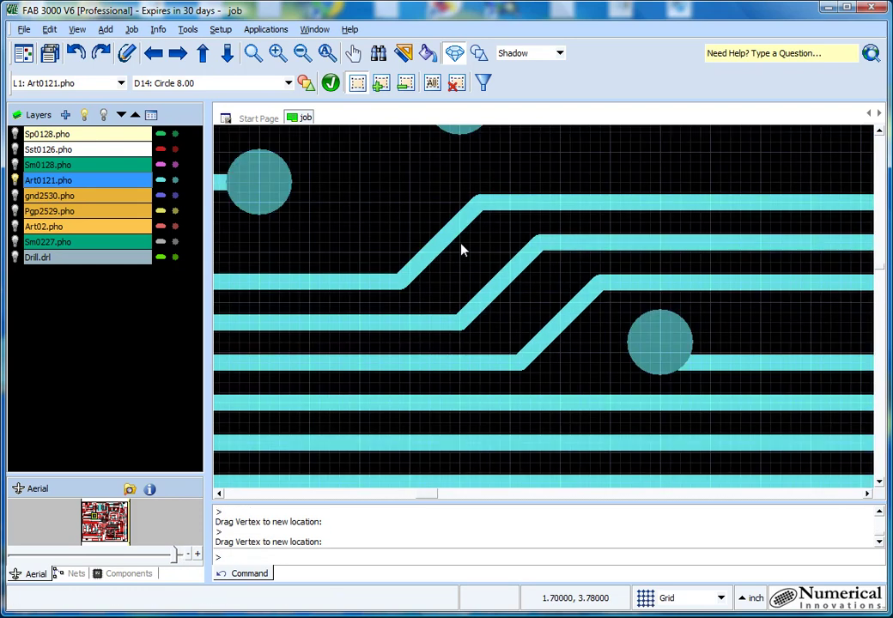
Step: Select the three closely spaced traces with their diagonal segments below the row of round pads and grow them by 4.0 mil per side
{"action": "scroll", "coordinate": [462, 250], "scroll_direction": "down", "scroll_amount": 4}
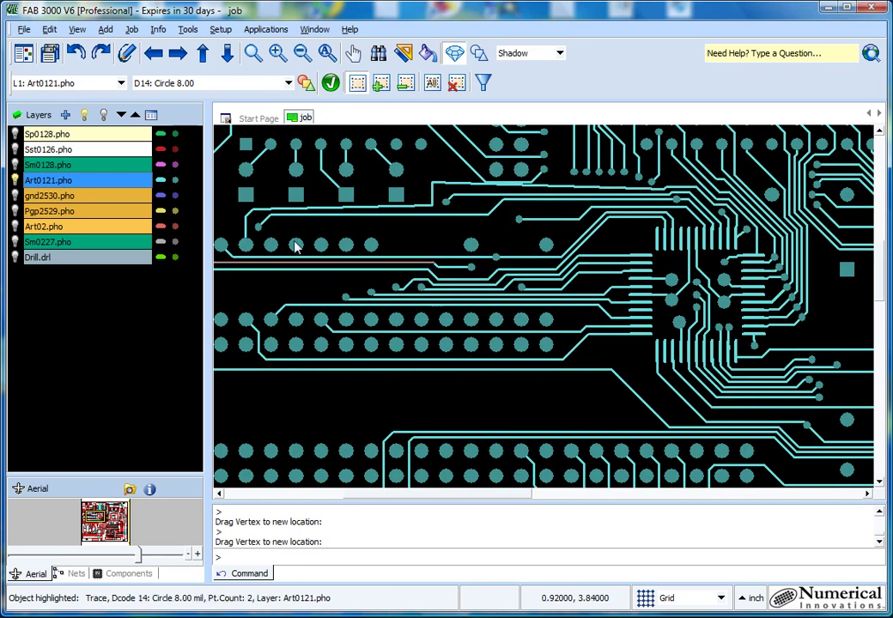
{"action": "middle_click_drag", "start_coordinate": [467, 225], "coordinate": [392, 335]}
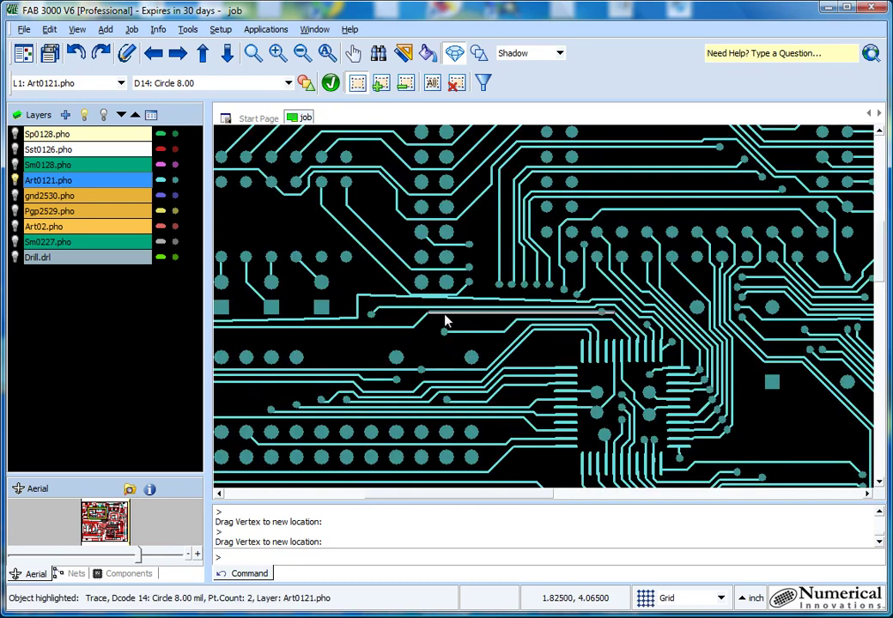
{"action": "mouse_move", "coordinate": [446, 320]}
{"action": "left_mouse_down"}
{"action": "mouse_move", "coordinate": [455, 302]}
{"action": "mouse_move", "coordinate": [516, 284]}
{"action": "mouse_move", "coordinate": [598, 237]}
{"action": "left_mouse_up"}
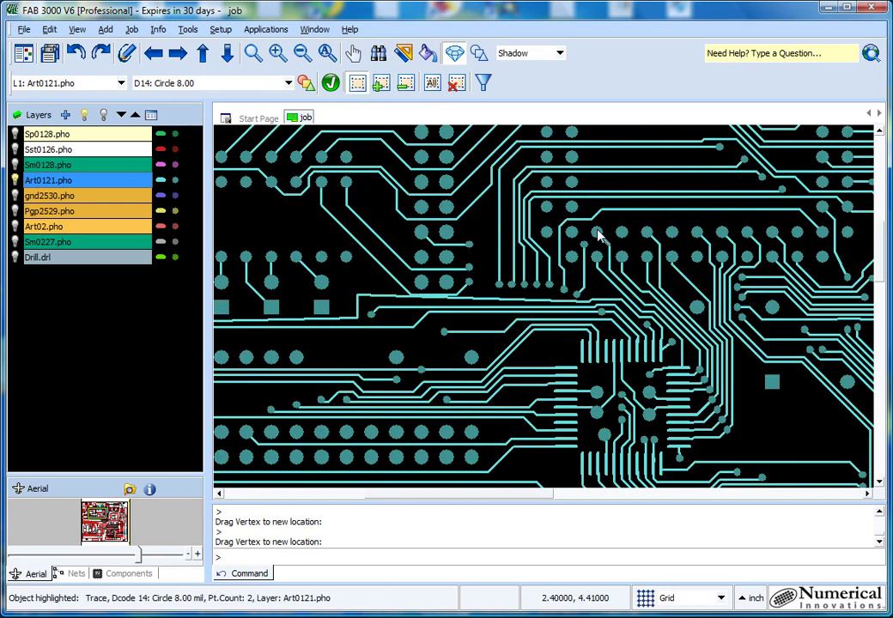
{"action": "middle_click_drag", "start_coordinate": [304, 207], "coordinate": [504, 157]}
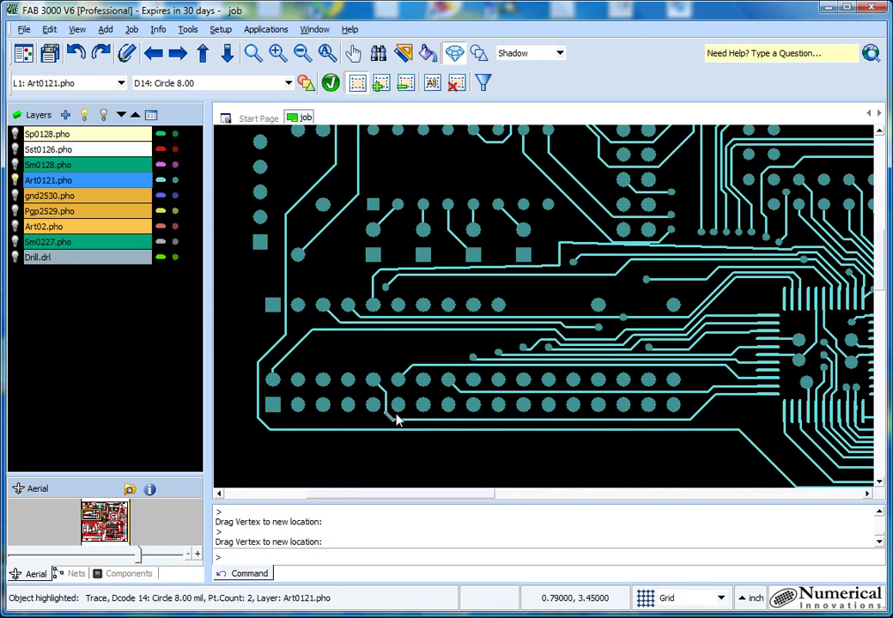
{"action": "scroll", "coordinate": [355, 334], "scroll_direction": "up", "scroll_amount": 2}
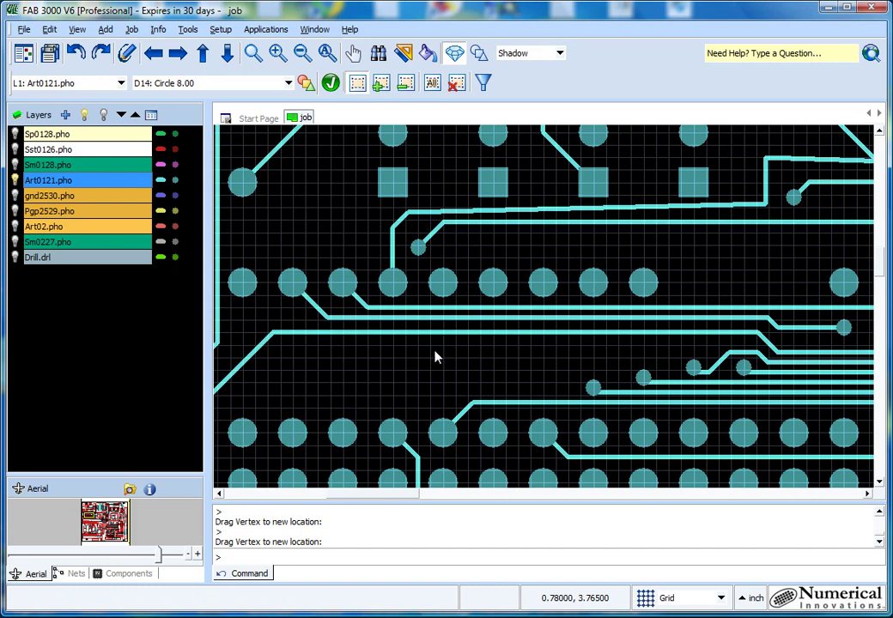
{"action": "left_click_drag", "start_coordinate": [421, 376], "coordinate": [320, 304]}
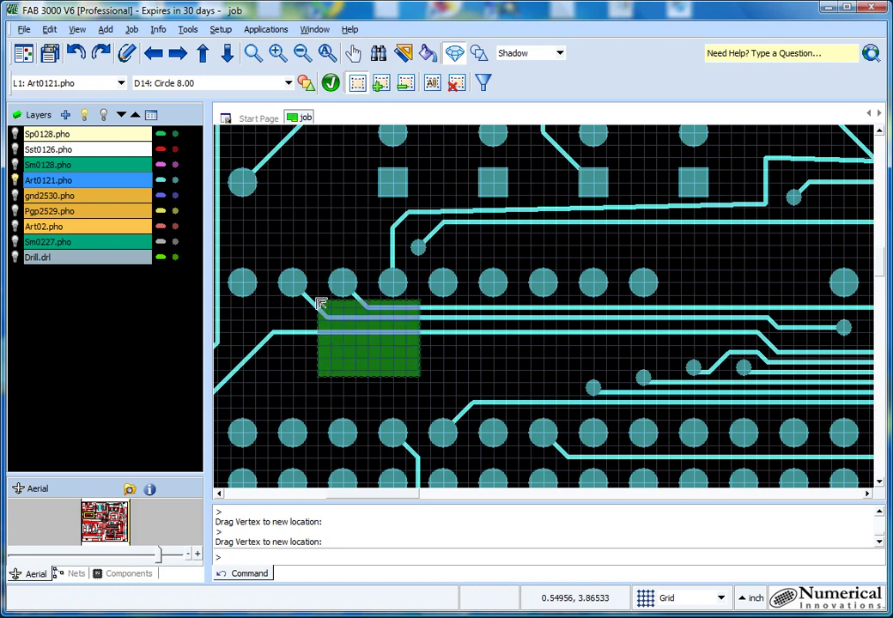
{"action": "left_click_drag", "start_coordinate": [421, 379], "coordinate": [262, 308]}
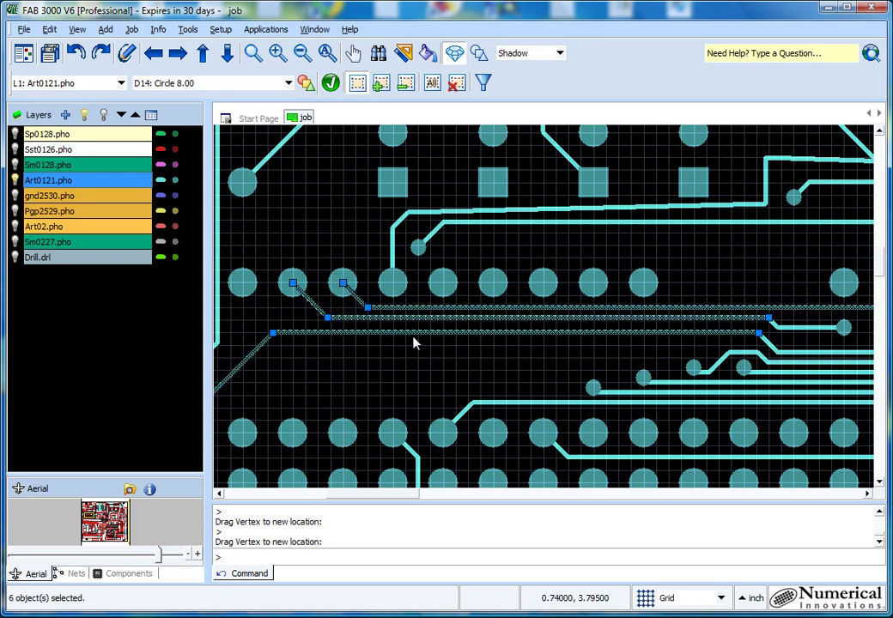
{"action": "left_click", "coordinate": [188, 29]}
{"action": "mouse_move", "coordinate": [207, 60]}
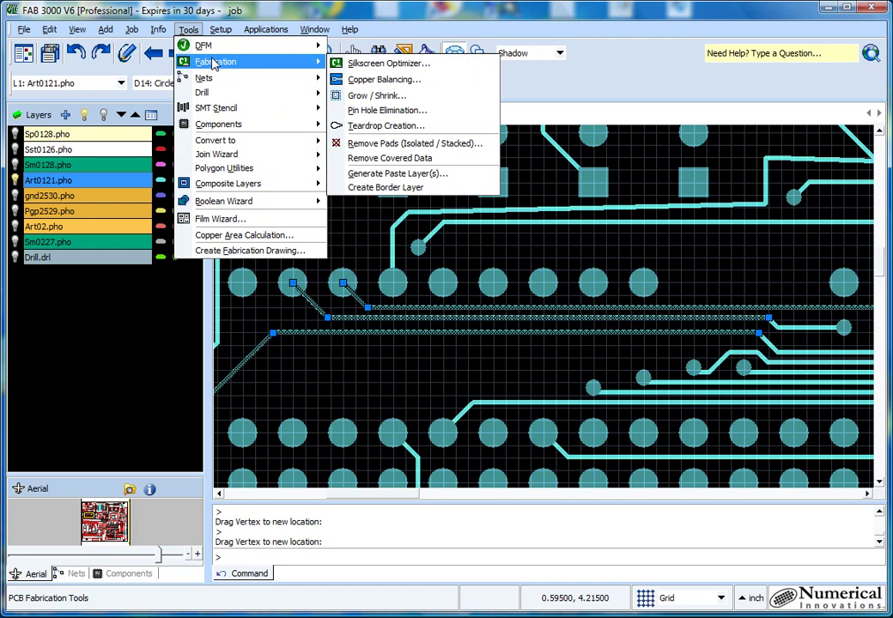
{"action": "left_click", "coordinate": [429, 93]}
{"action": "double_click", "coordinate": [460, 273]}
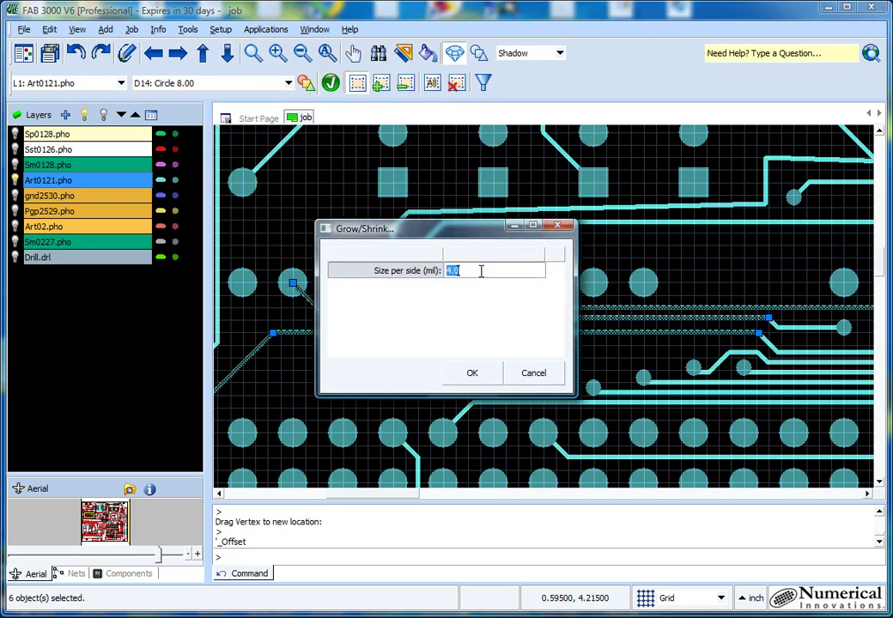
{"action": "left_click", "coordinate": [468, 274]}
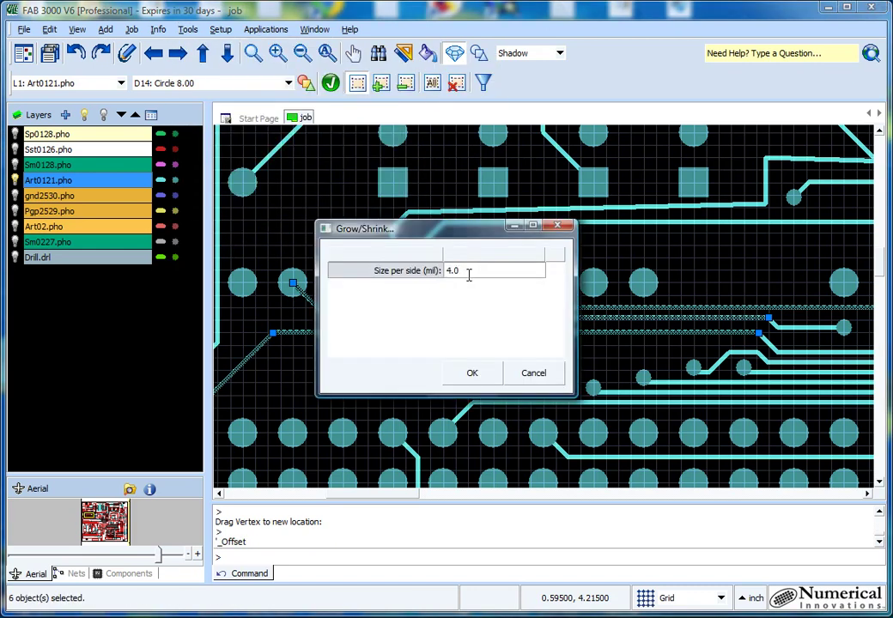
{"action": "left_click", "coordinate": [479, 374]}
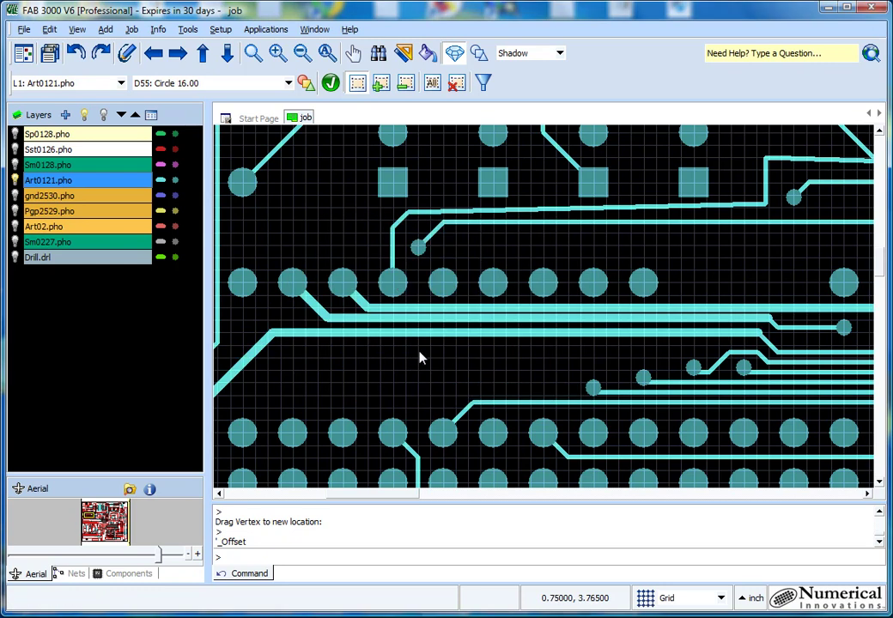